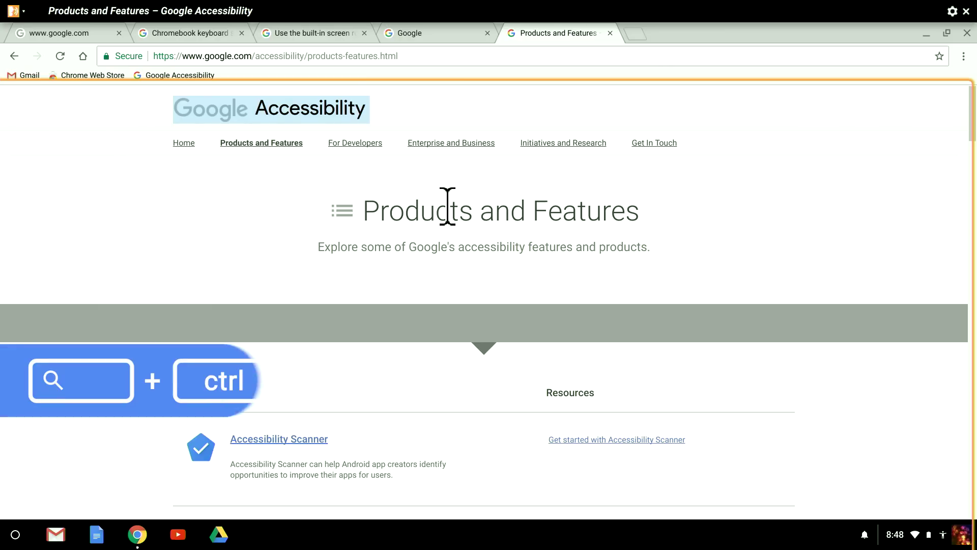
Read the banner, Google Accessibility logo link and Skip to content link by group, then step back
key(ctrl+super+Down)
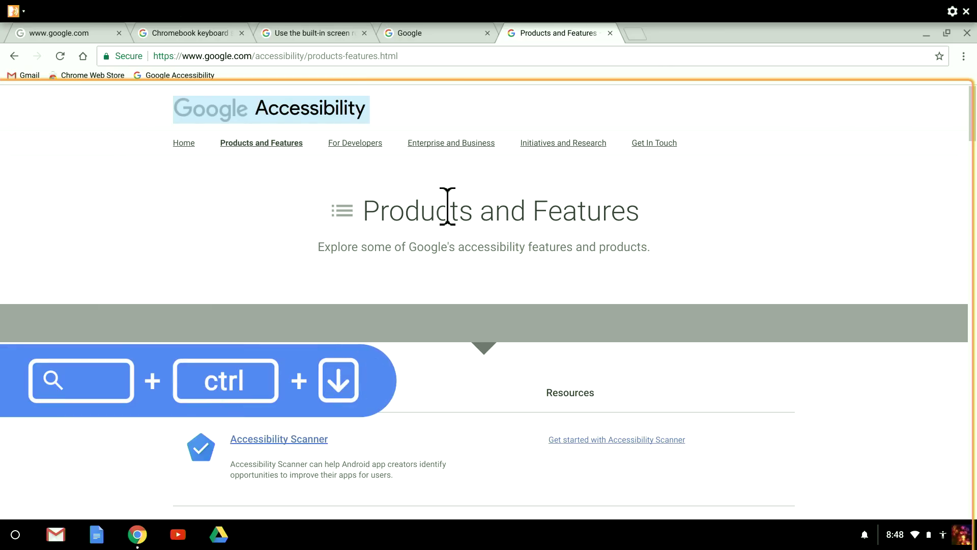
key(ctrl+super+Down)
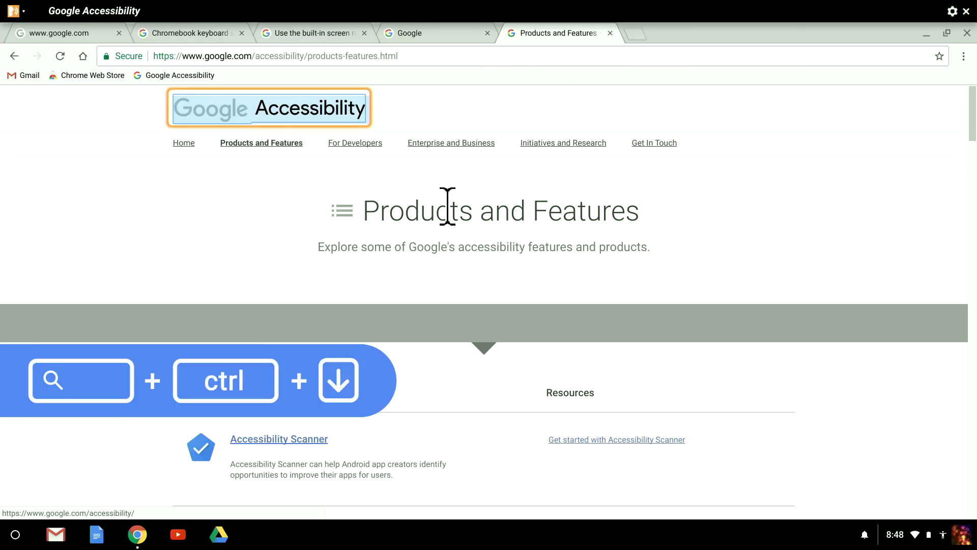
key(ctrl+super+Down)
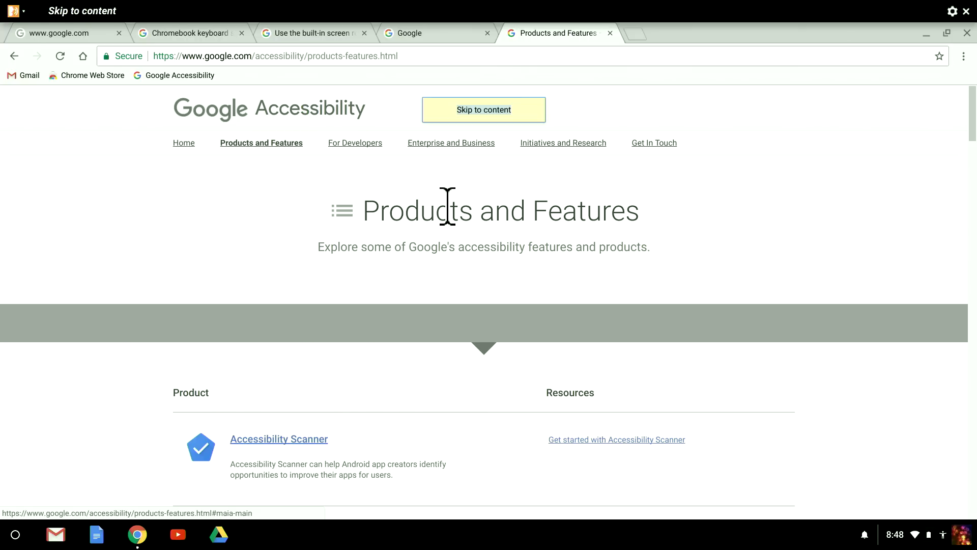
key(ctrl+super+Up)
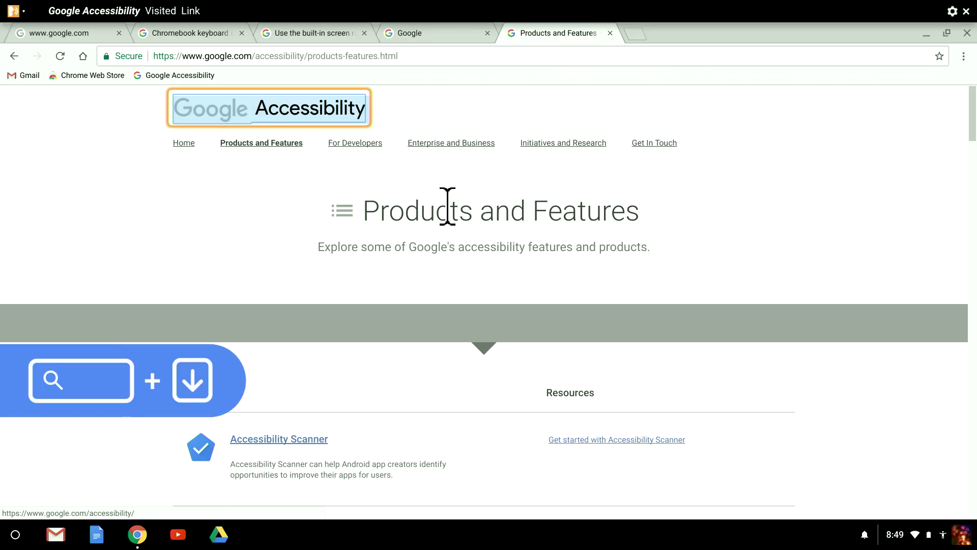
Read line by line through nav links, Products and Features heading, subtitle, to the Accessibility Scanner description
key(super+Down)
key(super+Down)
key(super+Down)
key(super+Down)
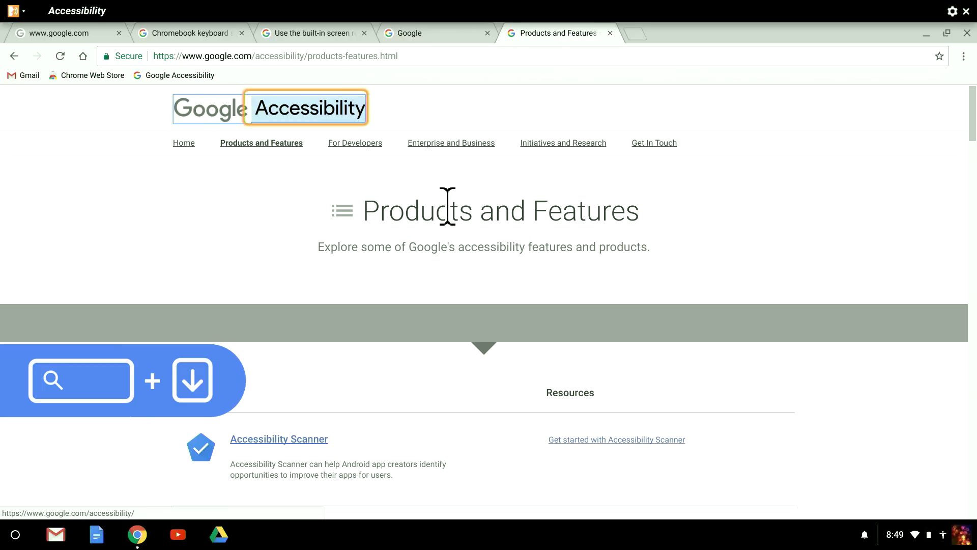
key(super+Down)
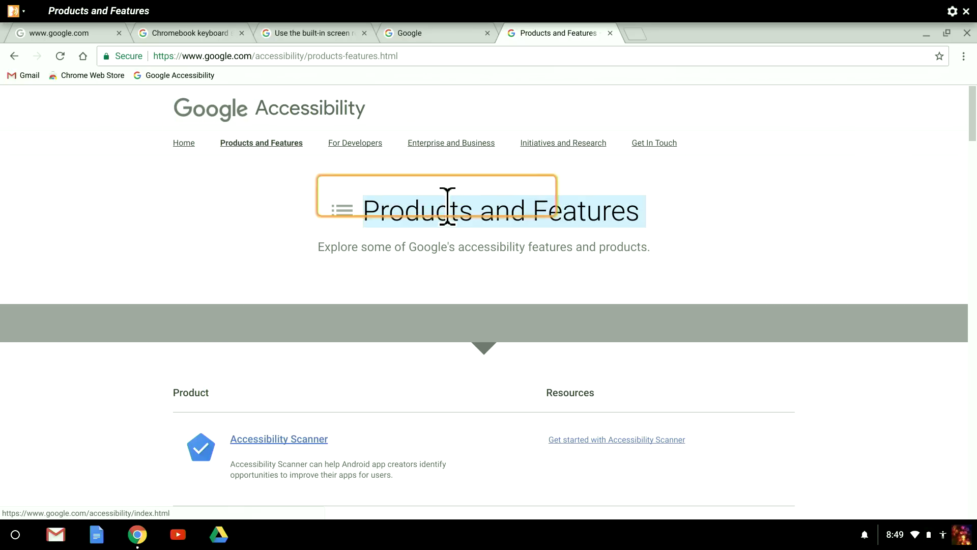
key(super+Down)
key(super+Down)
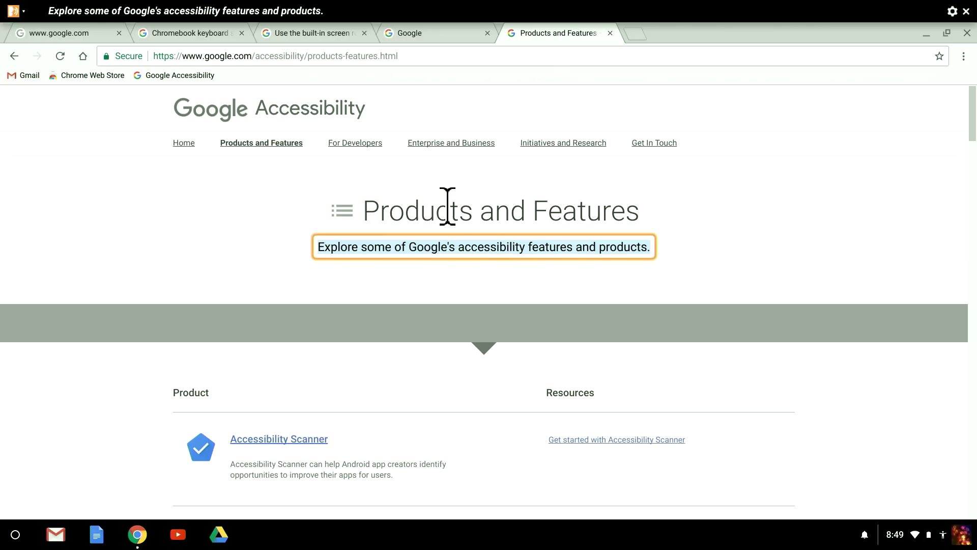
key(super+Down)
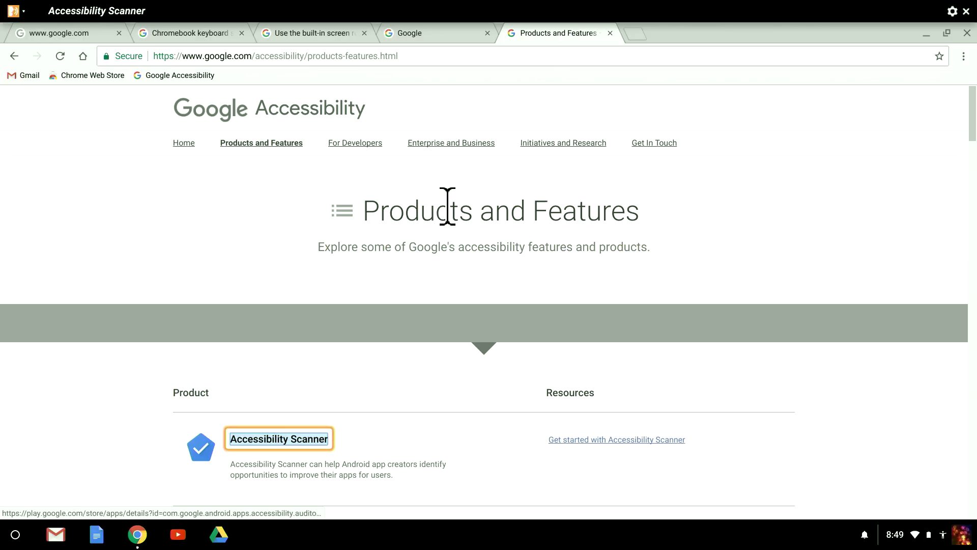
key(super+Down)
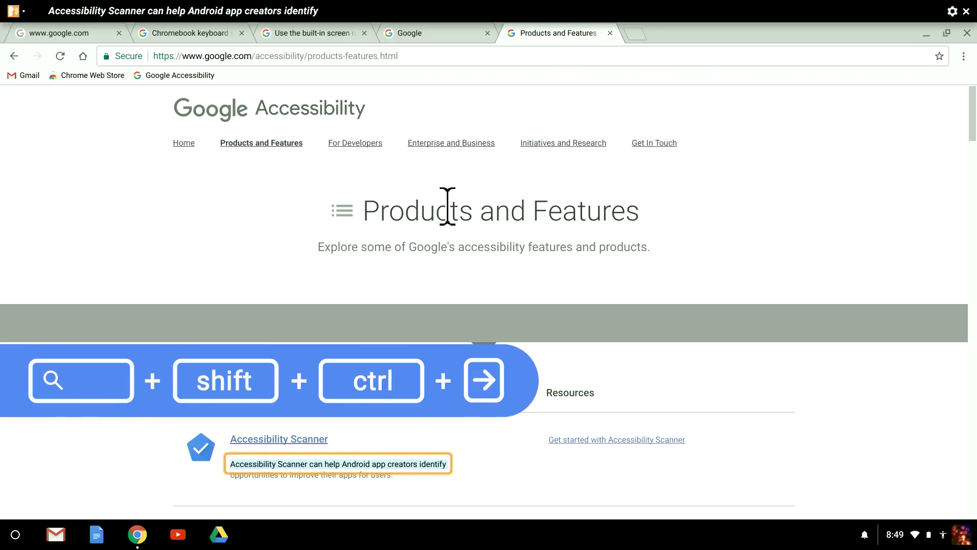
Read the description words 'can' and 'help', return to 'Scanner', then spell its letters S, c, e
key(ctrl+shift+super+Right)
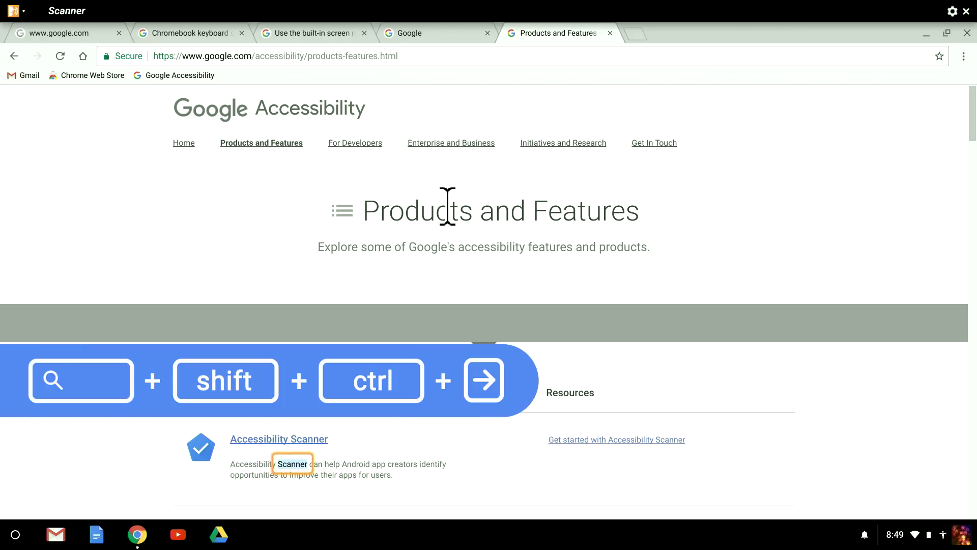
key(ctrl+shift+super+Right)
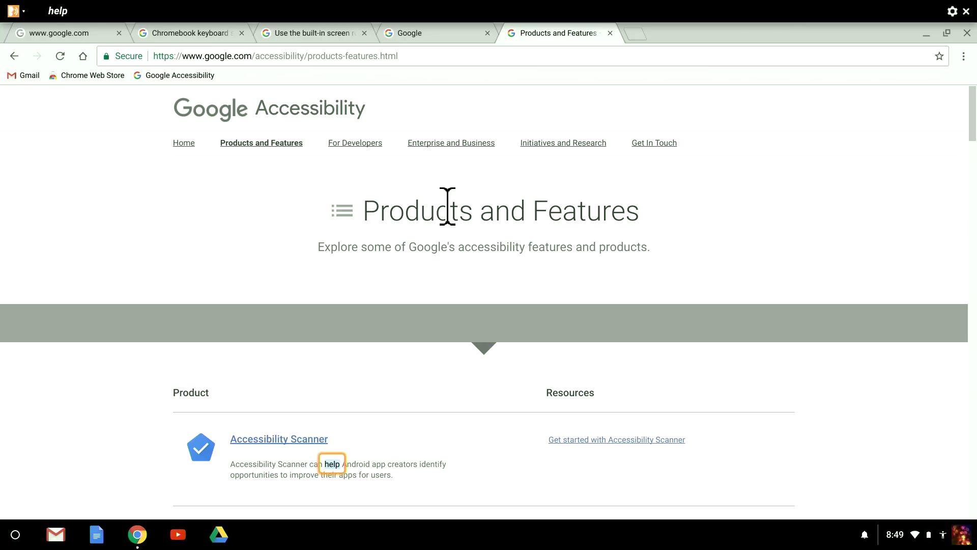
key(ctrl+shift+super+Left)
key(ctrl+shift+super+Left)
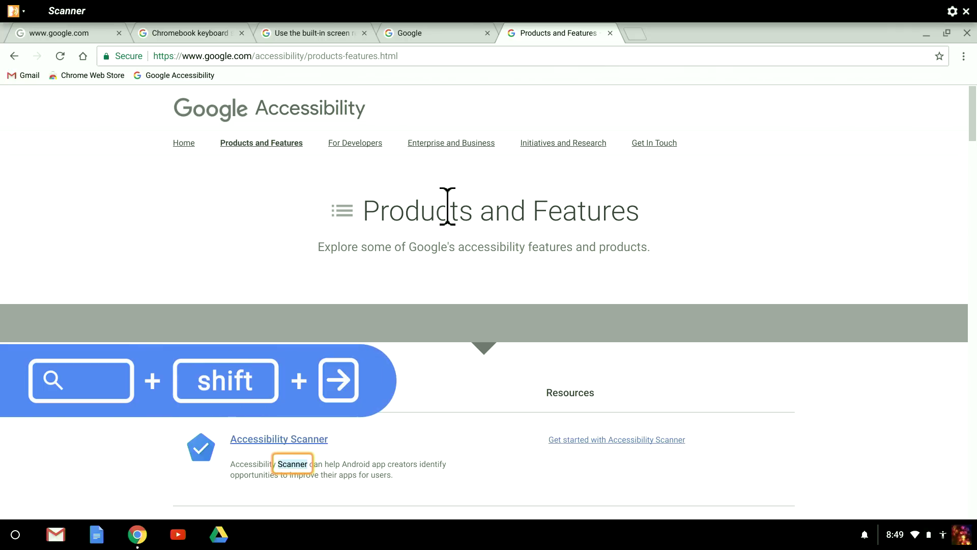
key(super+Right)
key(super+Right)
key(super+Right)
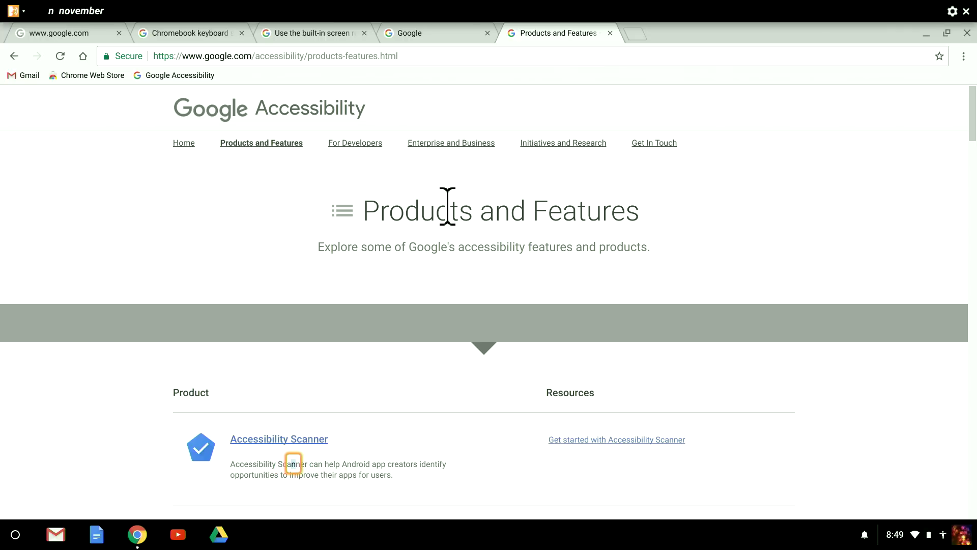
key(super+Right)
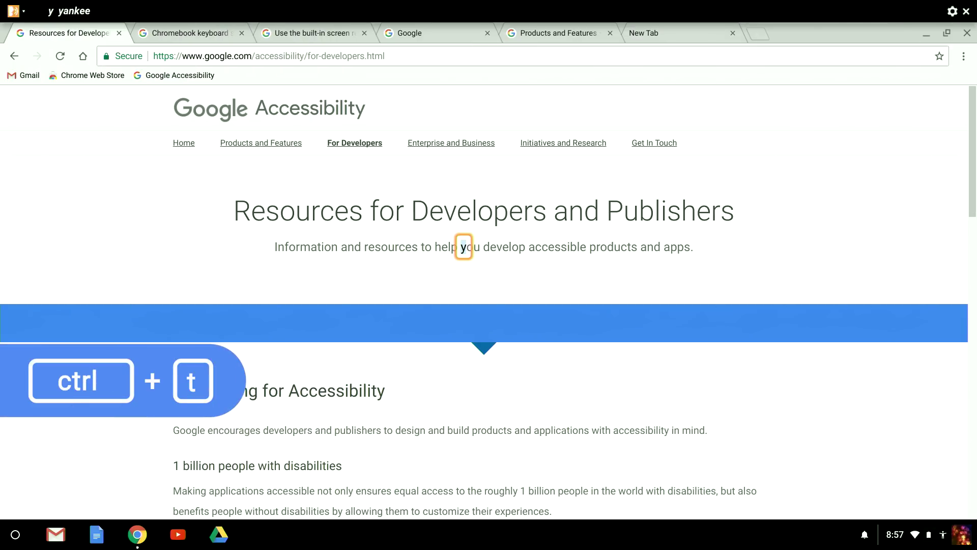
Open a new blank tab, then cycle forward through tabs to 'Use the built-in screen reader'
key(ctrl+t)
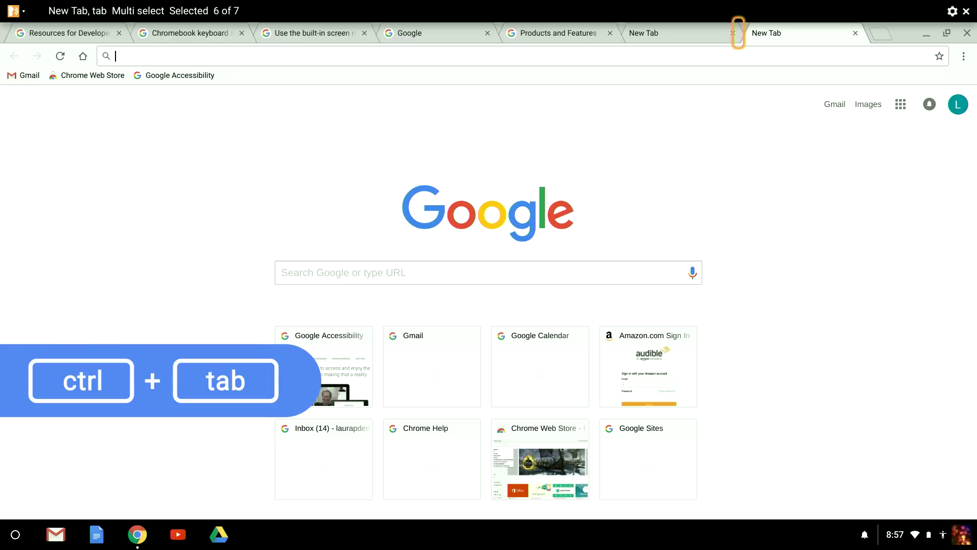
key(ctrl+Tab)
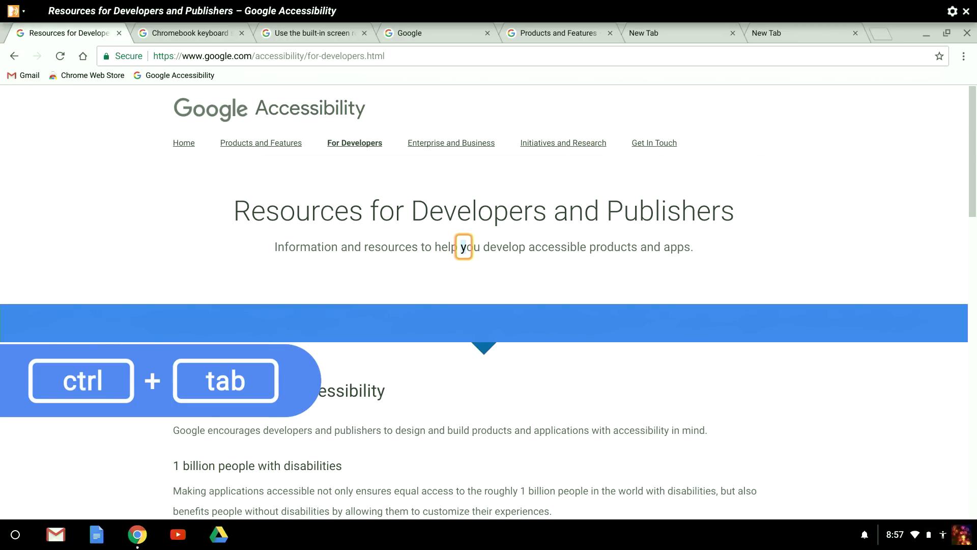
key(ctrl+Tab)
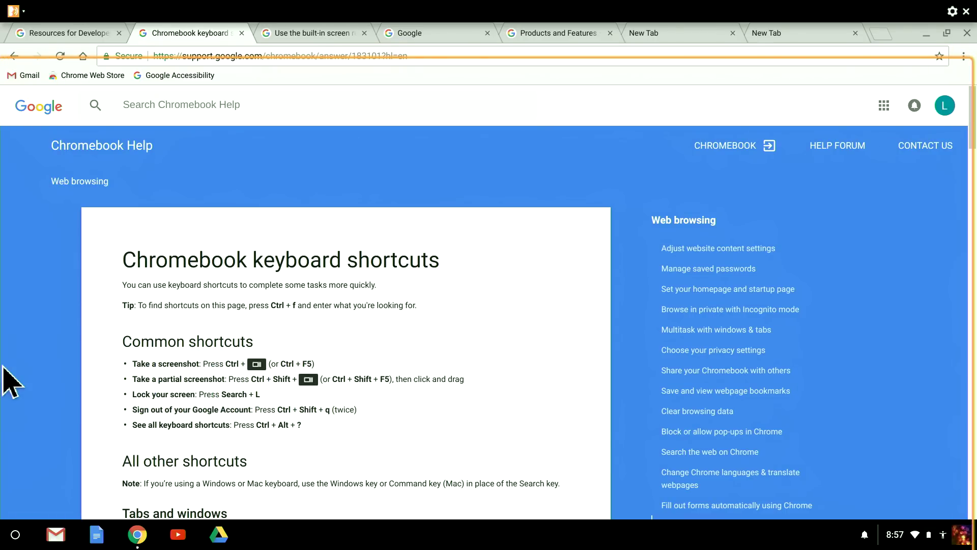
key(ctrl+Tab)
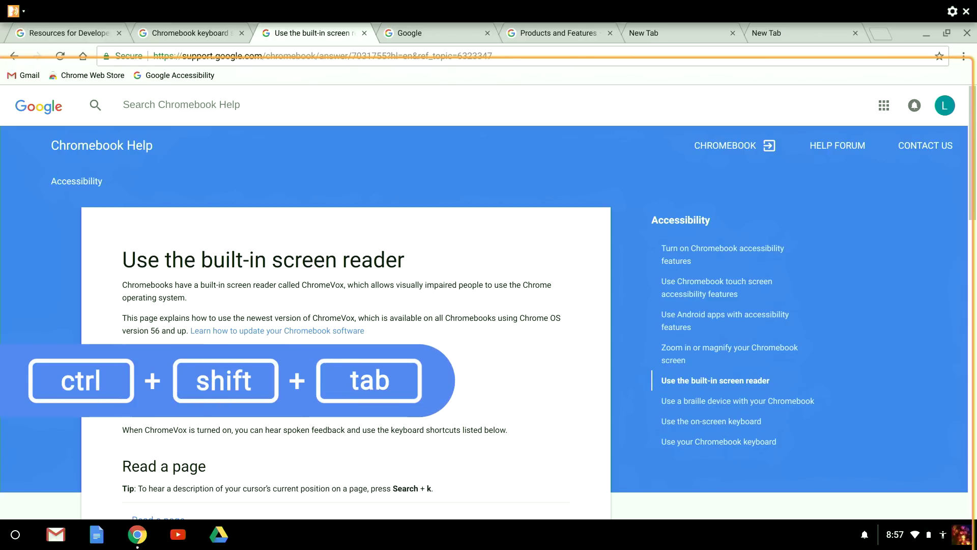
Go back to the keyboard shortcuts tab, then jump to the first, third and last tabs
key(ctrl+shift+Tab)
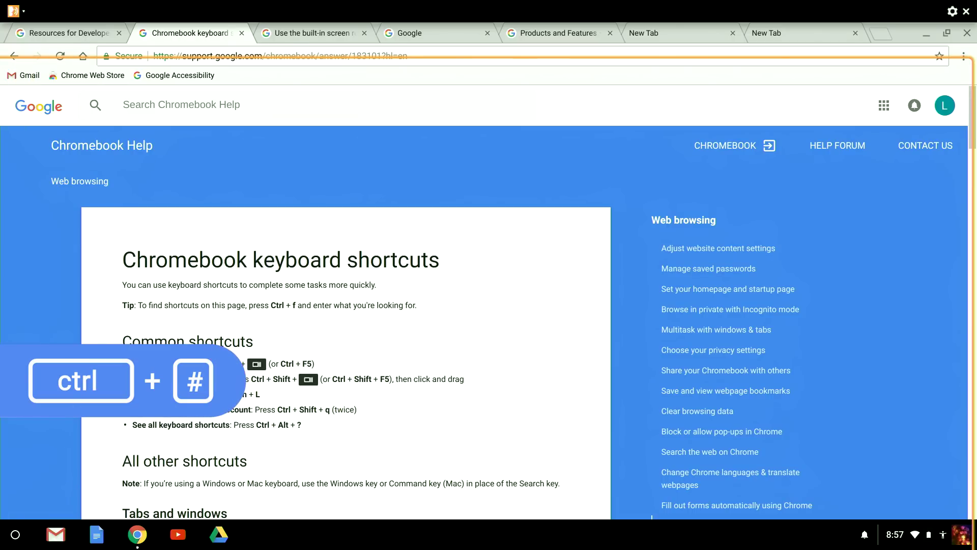
key(ctrl+1)
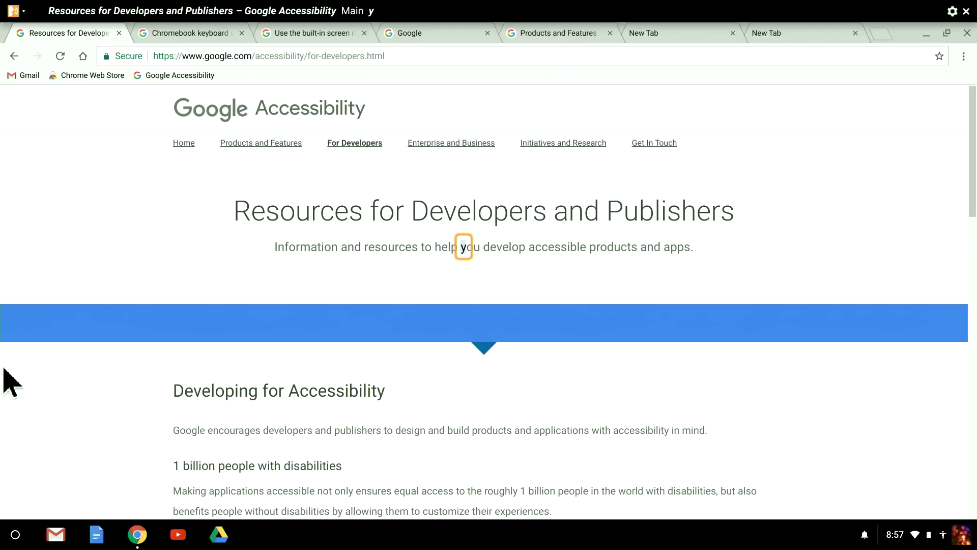
key(ctrl+3)
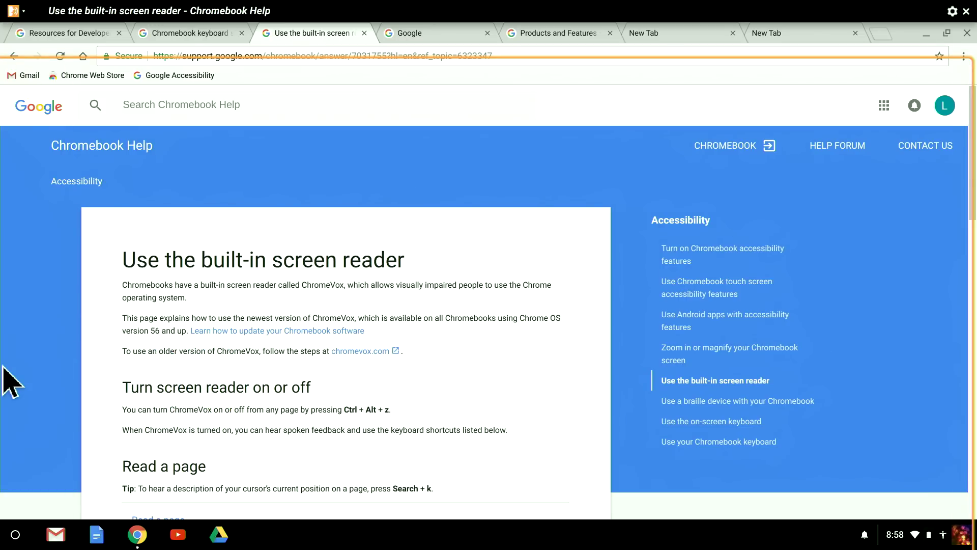
key(ctrl+9)
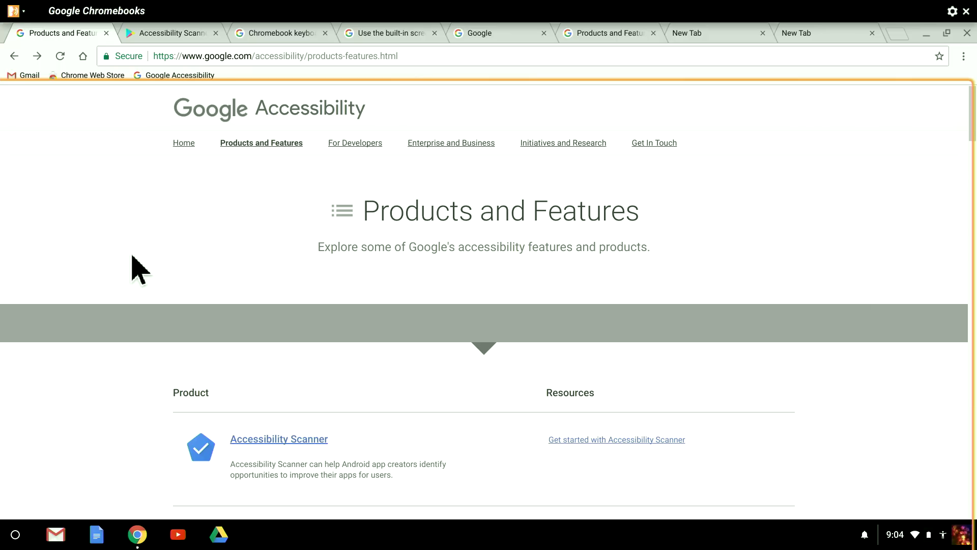
Search the page for 'chrome' and step through its matches
key(ctrl+f)
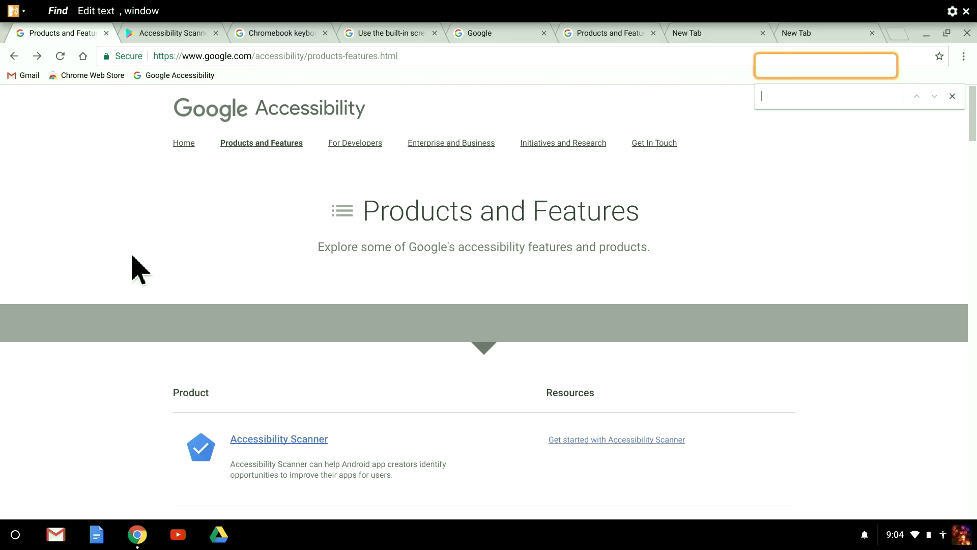
text(chrom)
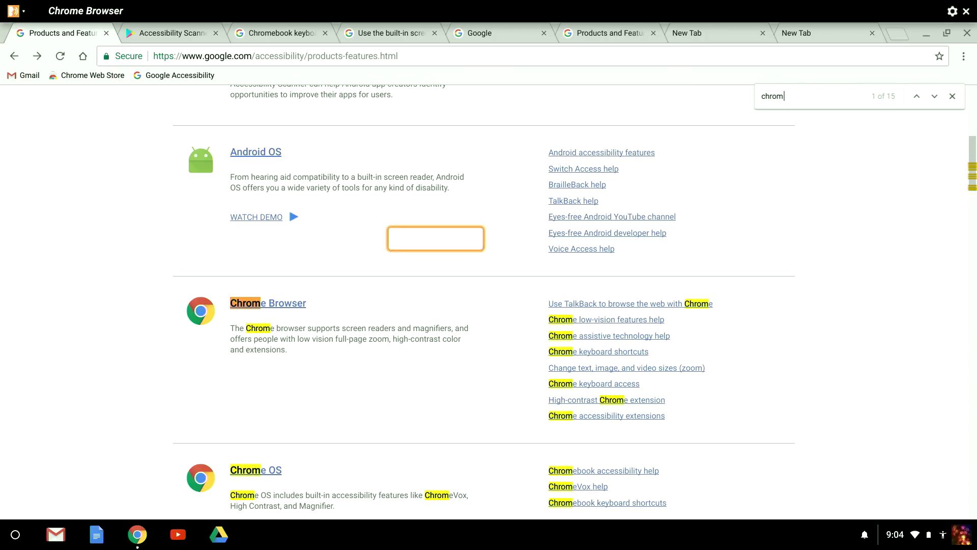
text(e)
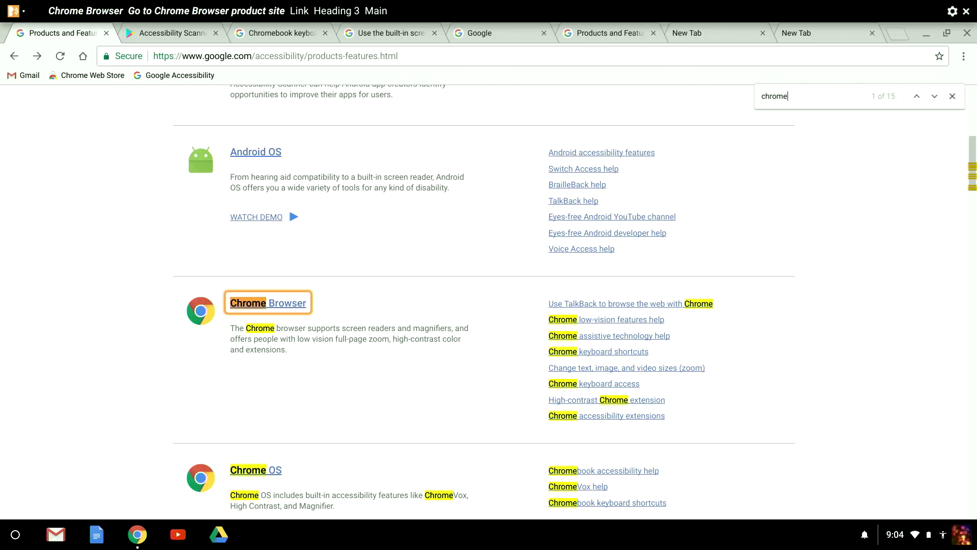
key(Return)
key(Return)
key(Return)
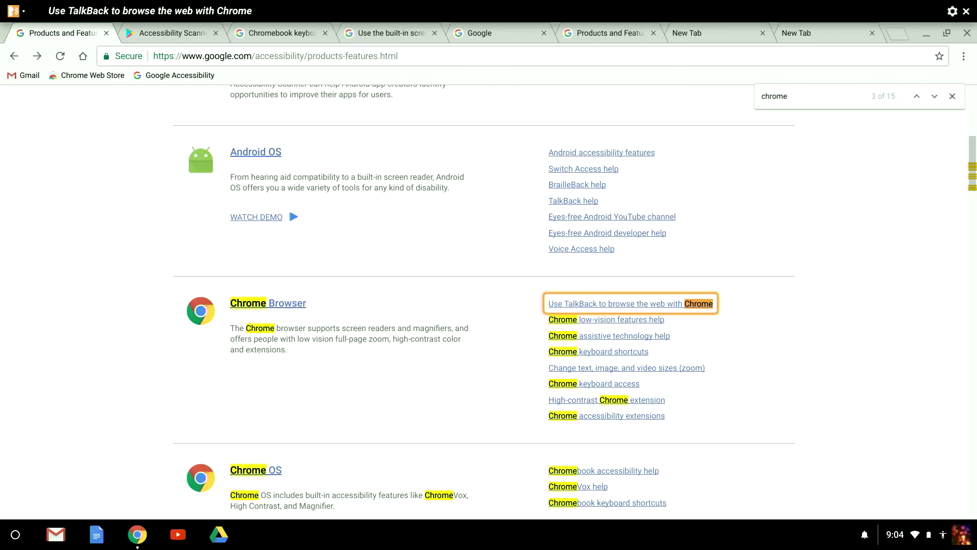
key(Return)
key(Return)
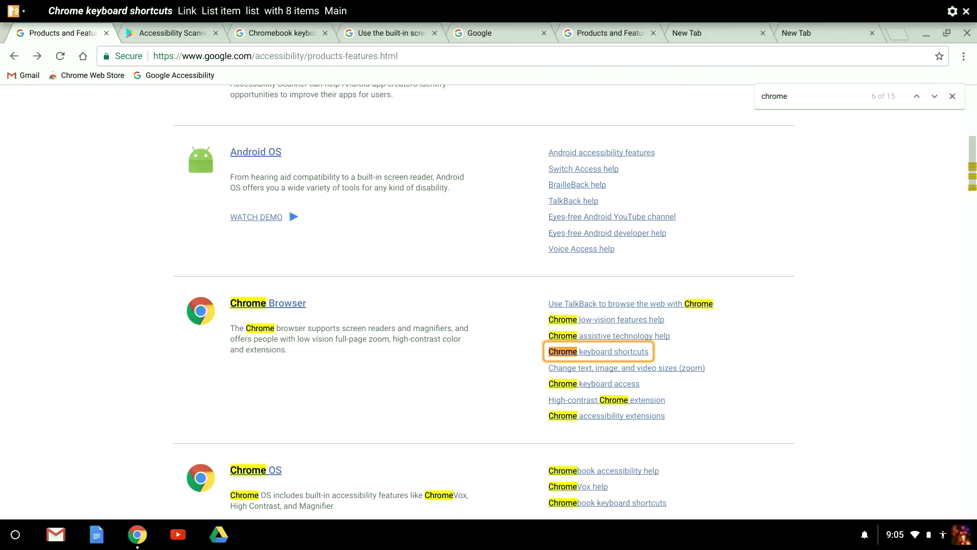
Close the search, open the Chrome keyboard shortcuts link in a new tab, and start ChromeVox find
key(Escape)
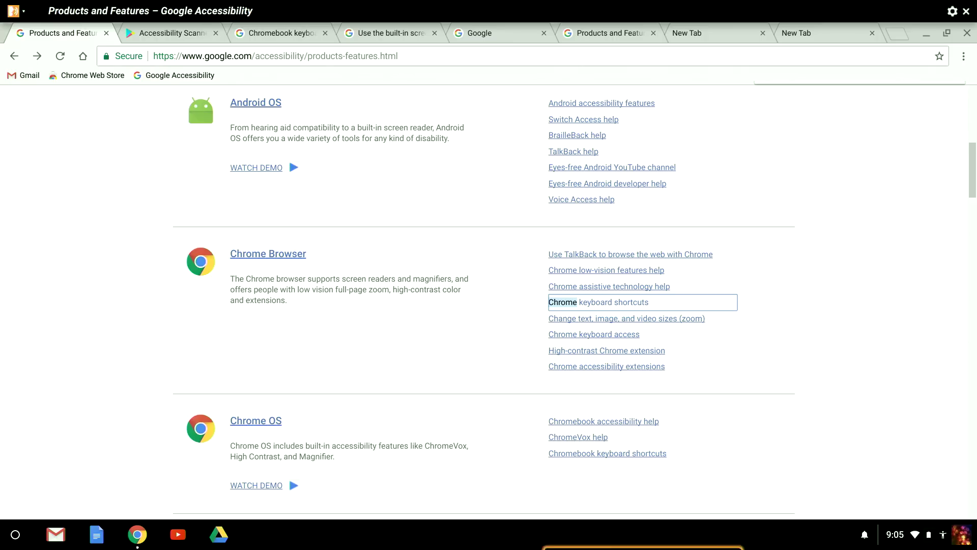
key(Return)
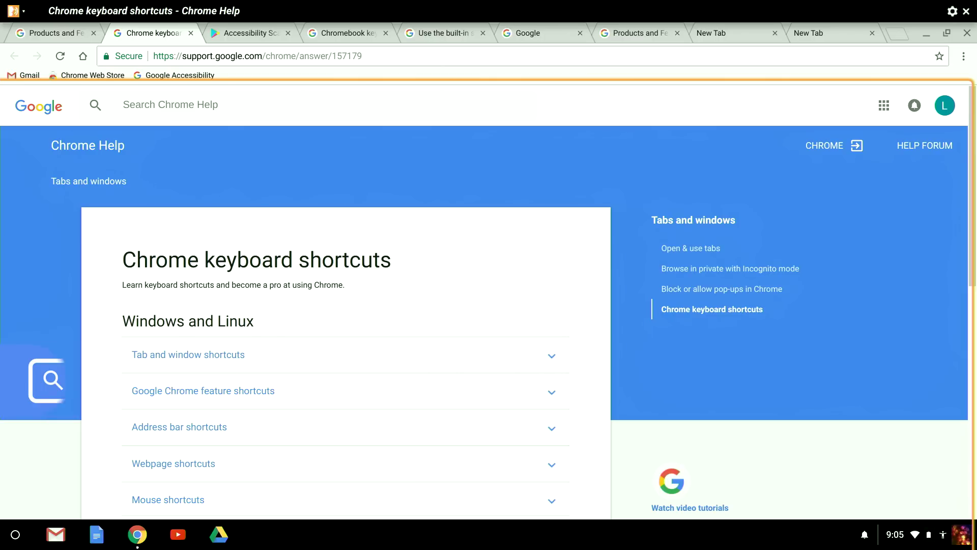
key(super+slash)
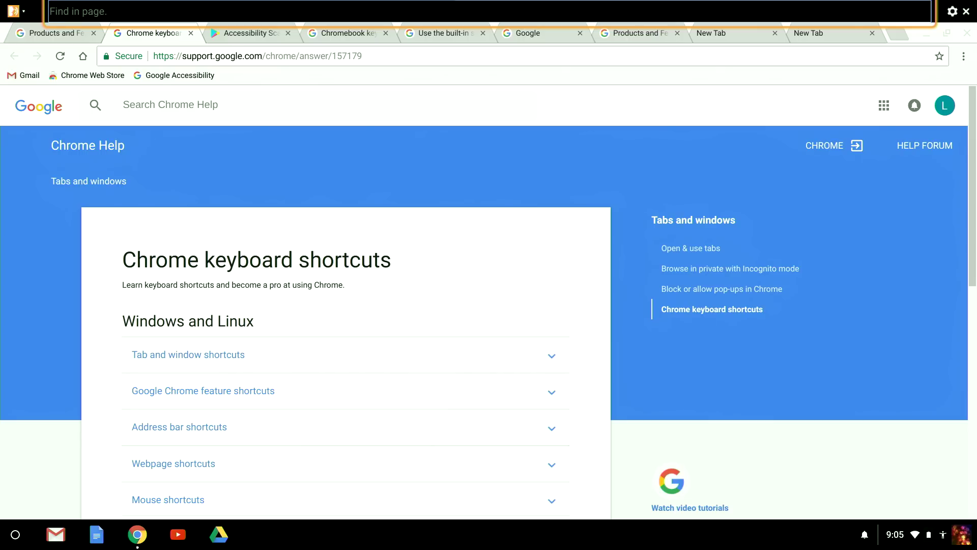
Search for 'short' with ChromeVox find and move through the next two matches
text(short)
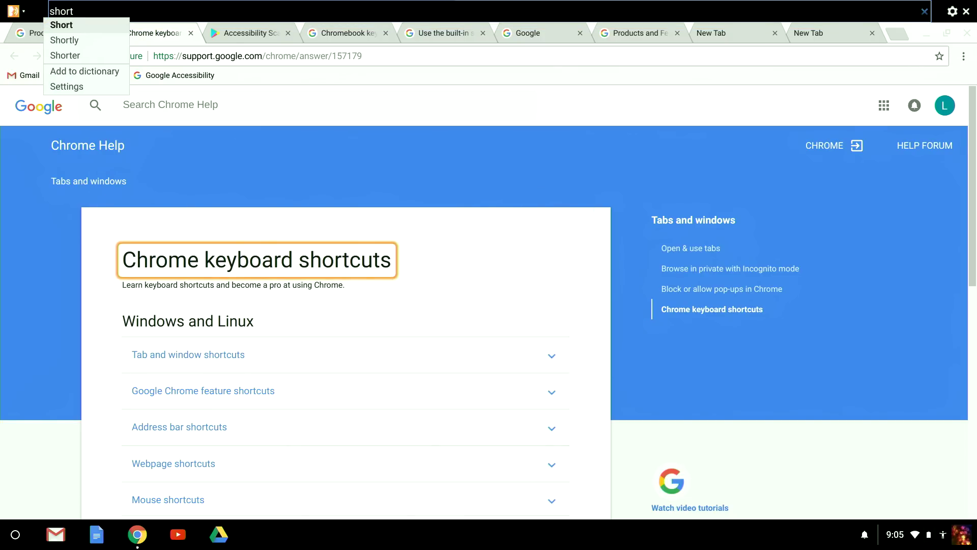
key(Down)
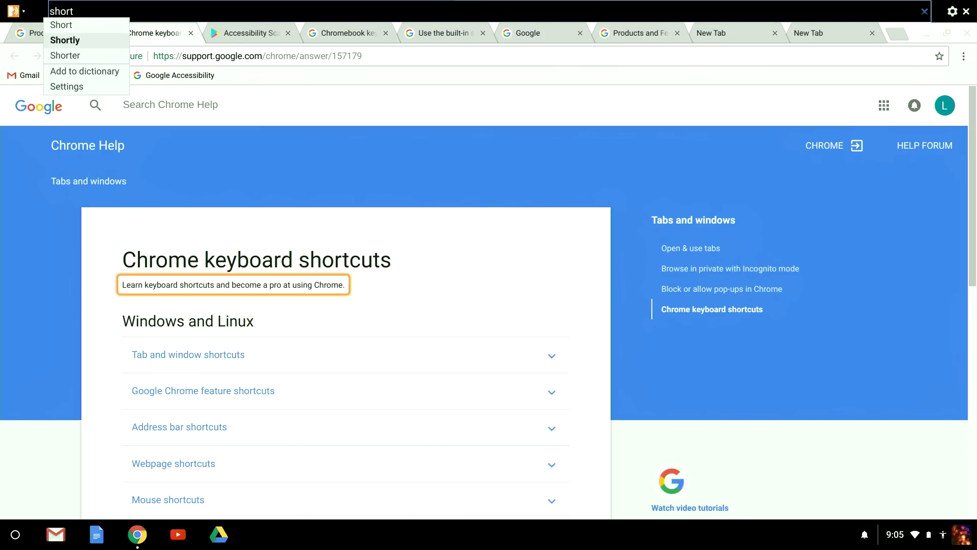
key(Down)
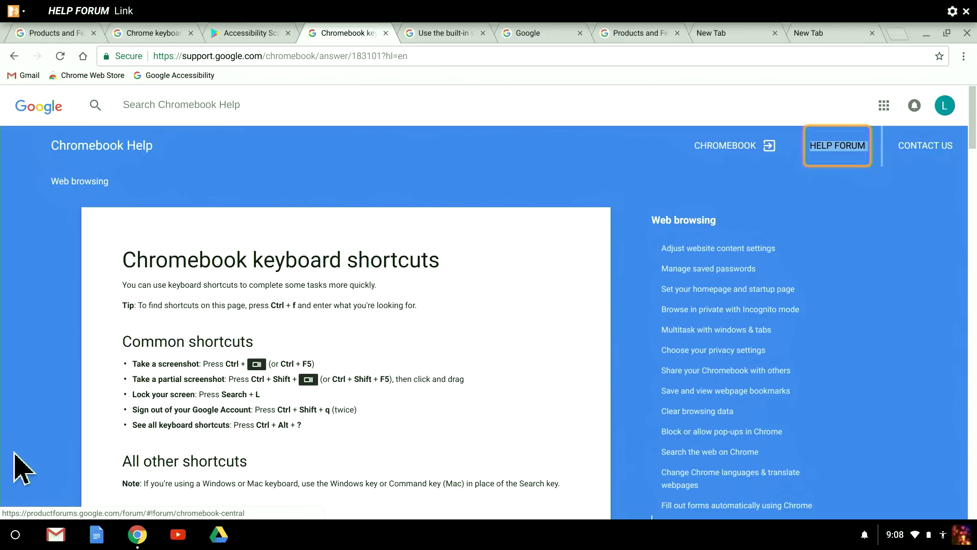
Jump to the Tabs and windows table and read cells down to the incognito-window key cell
key(super+t)
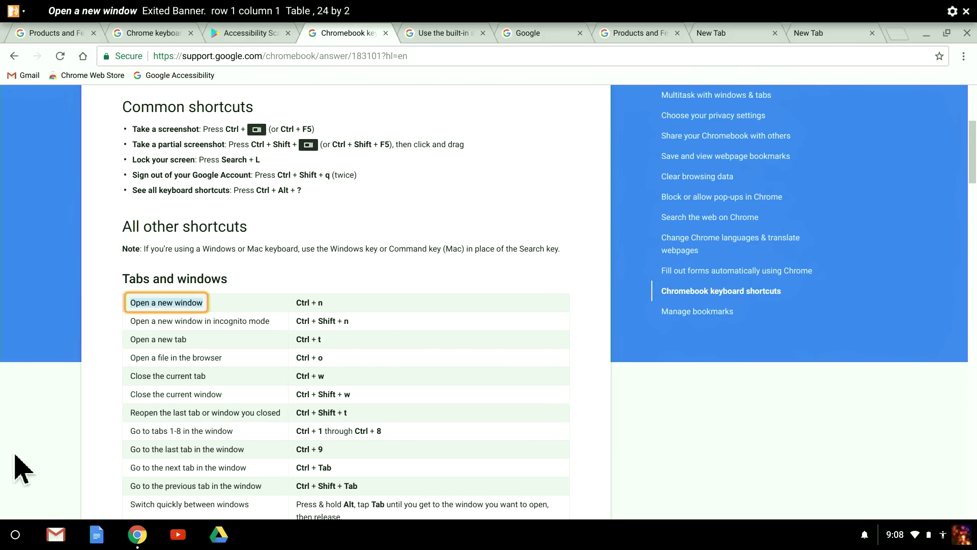
key(super+Right)
key(super+Right)
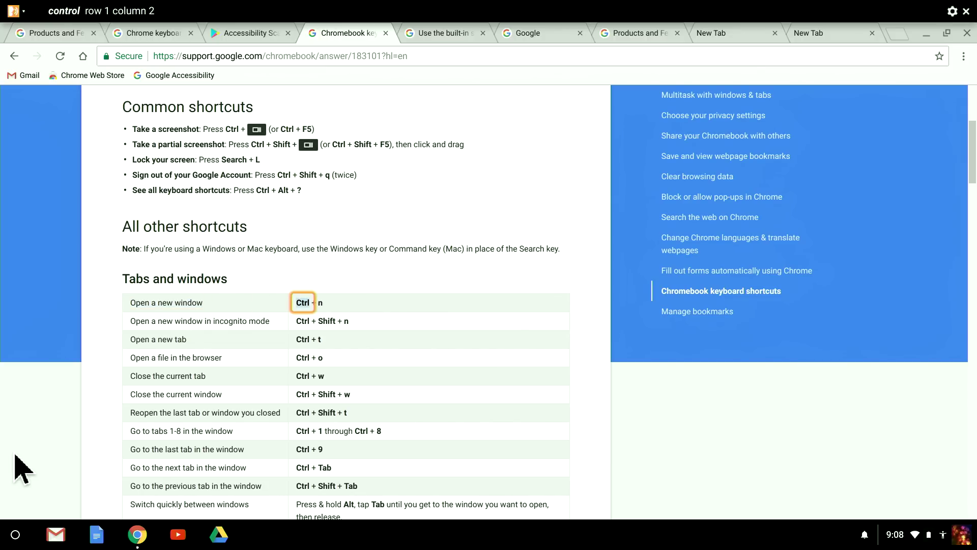
key(super+Right)
key(super+Right)
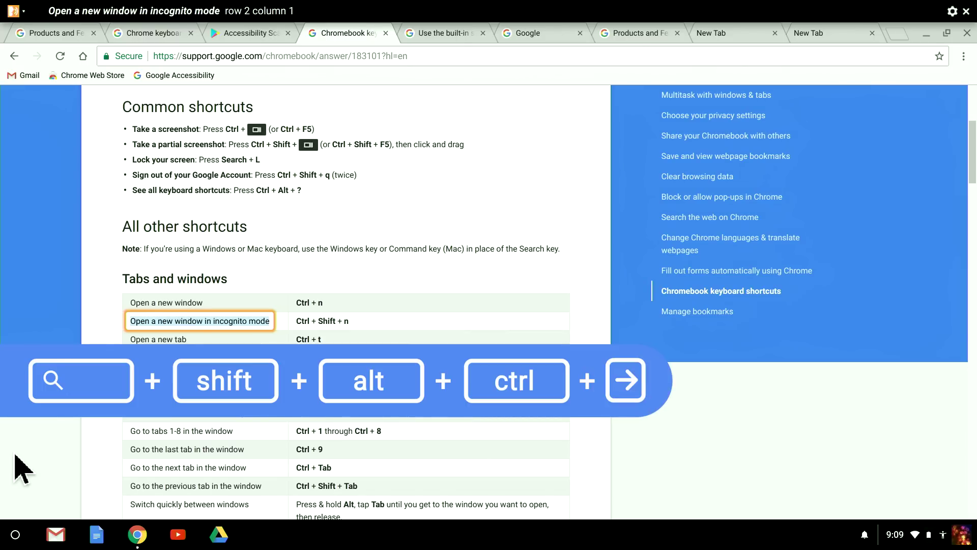
key(ctrl+alt+shift+super+Right)
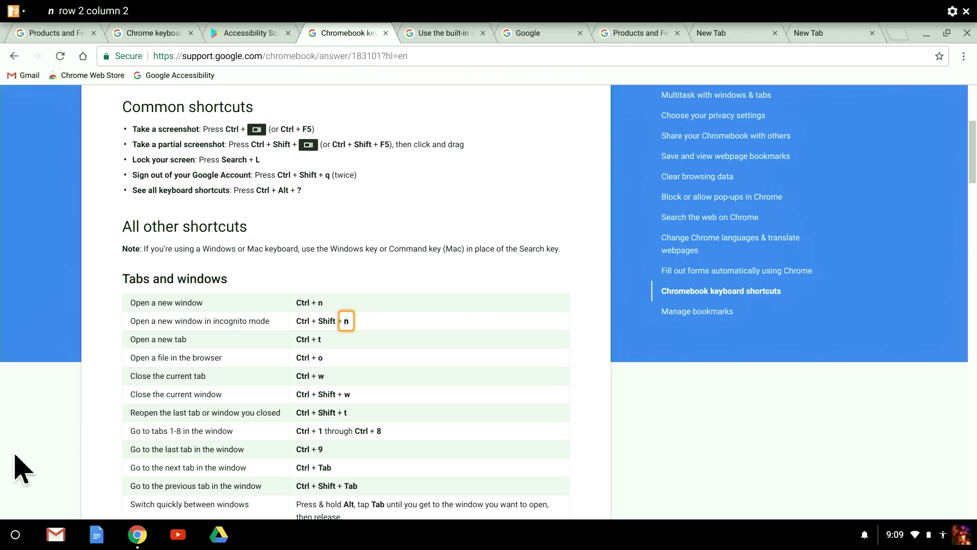
Toggle sticky mode on and off, then jump to the table's first cell and its last row
key(super)
key(super)
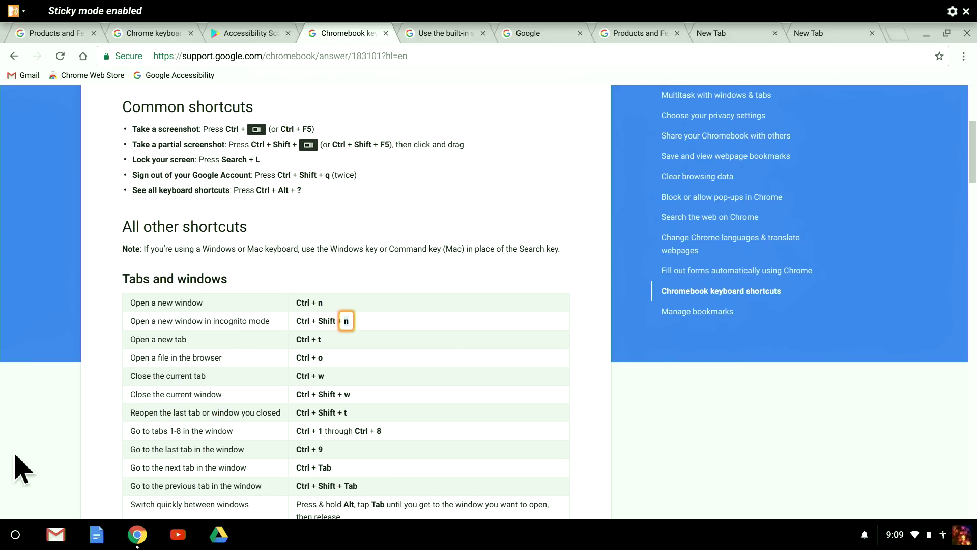
key(super)
key(super)
key(super+shift+alt+Left)
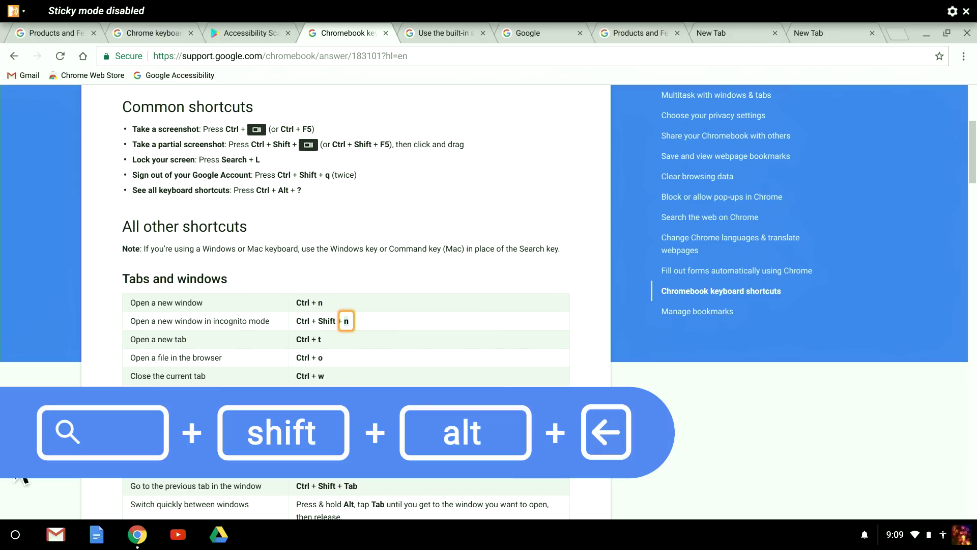
key(super+shift+alt+Left)
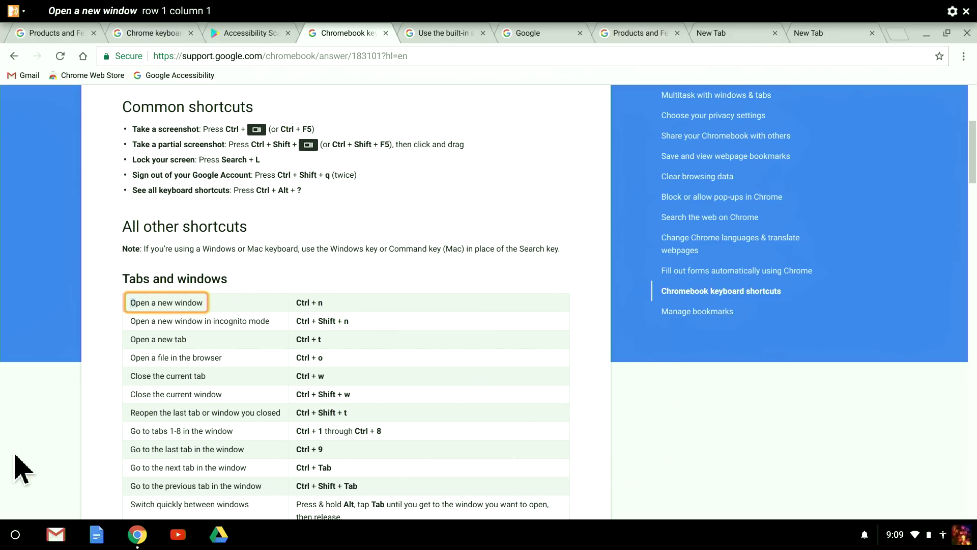
key(super+shift+alt+Right)
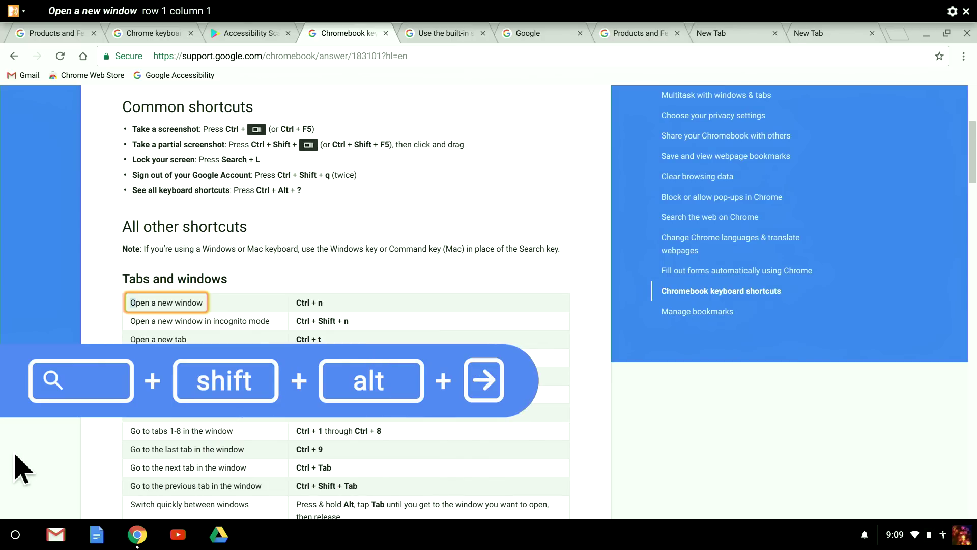
key(super+shift+alt+Right)
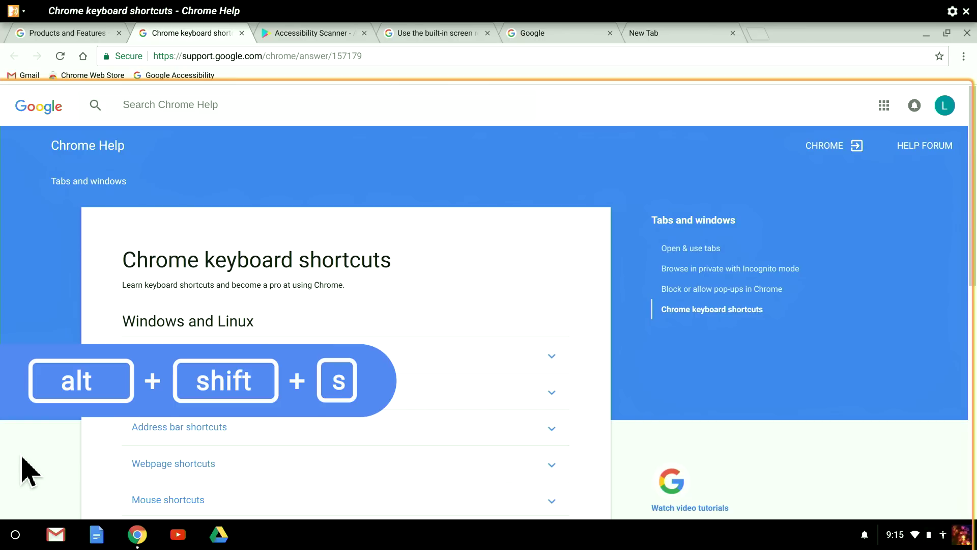
key(alt+shift+s)
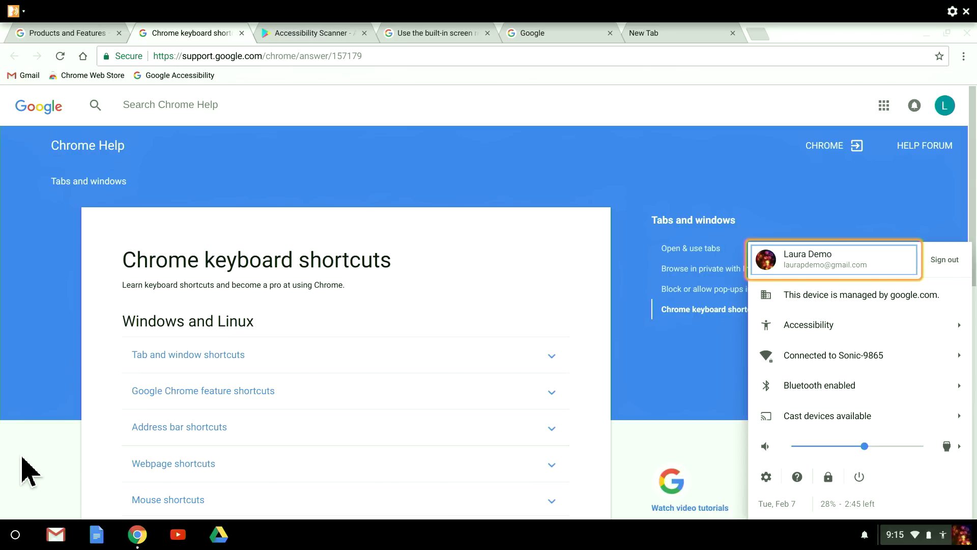
key(Tab)
key(Tab)
key(Tab)
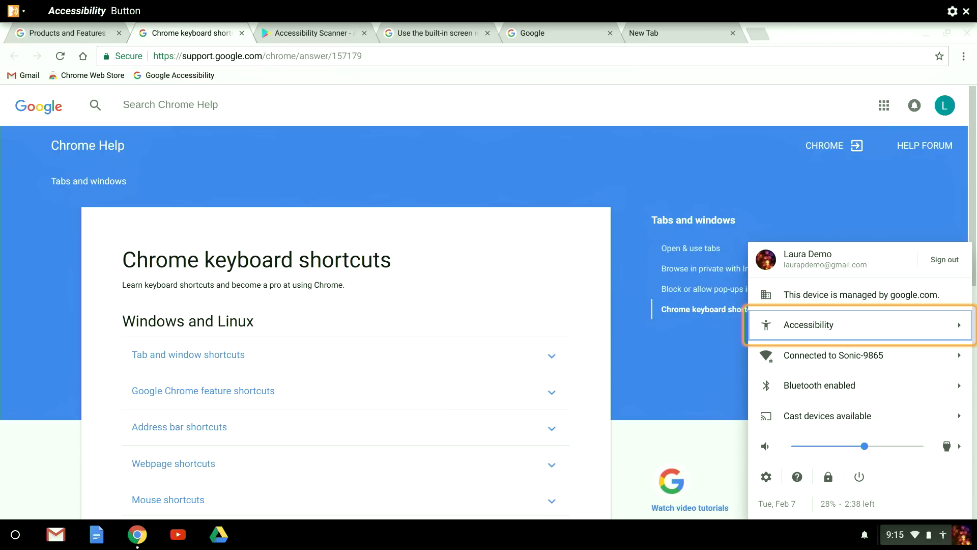
key(Escape)
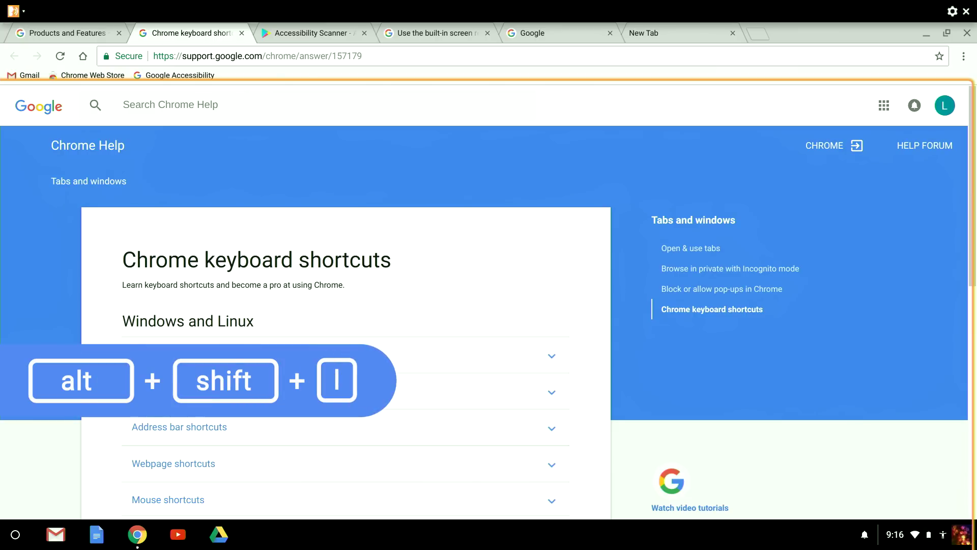
Open the app launcher from the shelf, step through Sheets, Calendar and Chrome Remote Desktop, then close it
key(alt+shift+l)
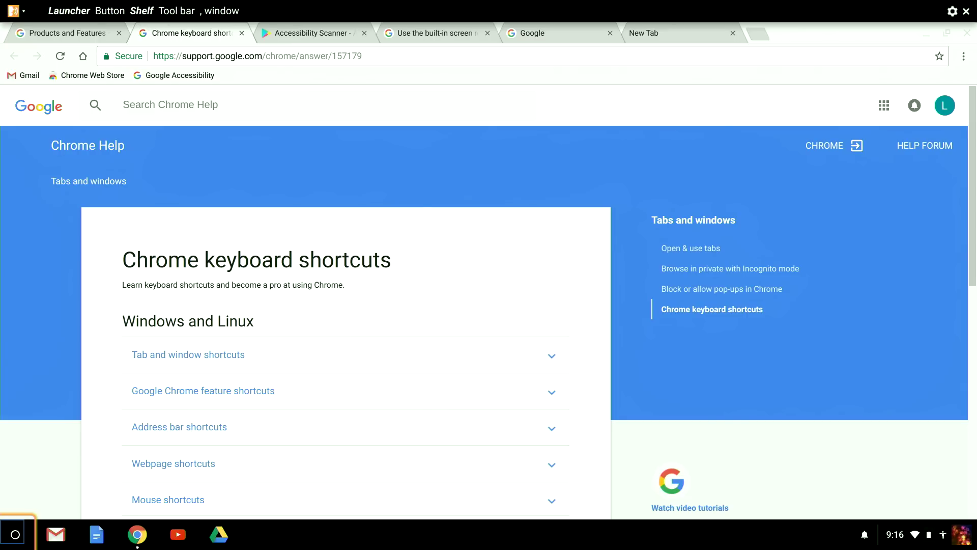
key(Return)
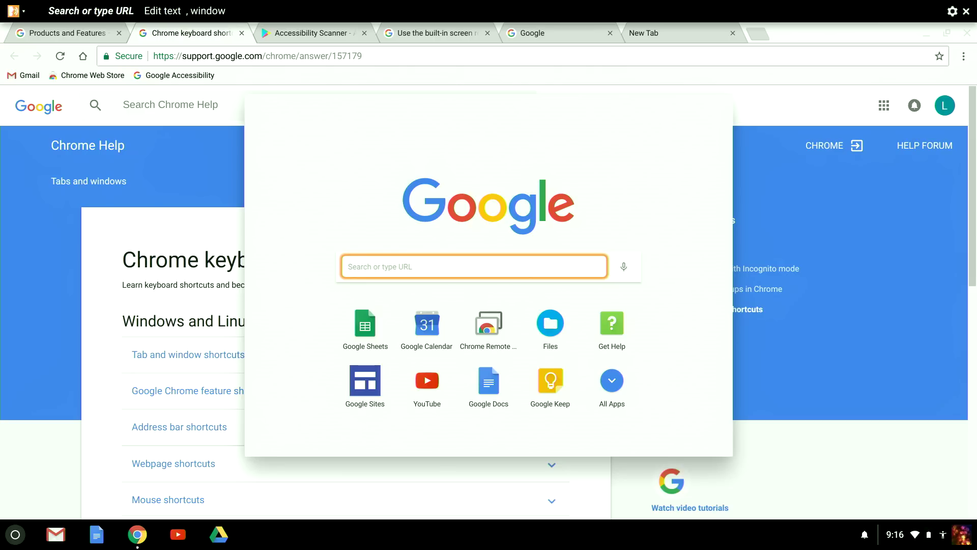
key(Tab)
key(Tab)
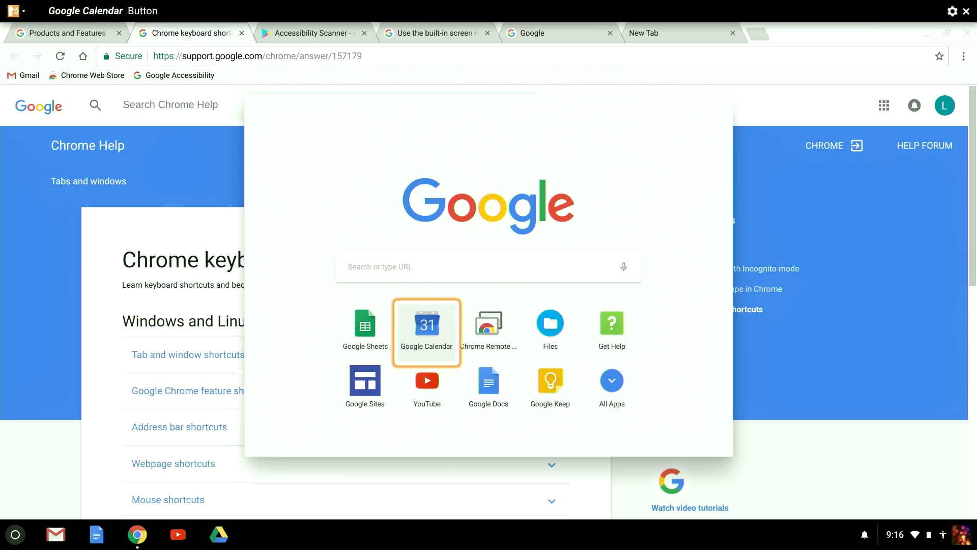
key(Tab)
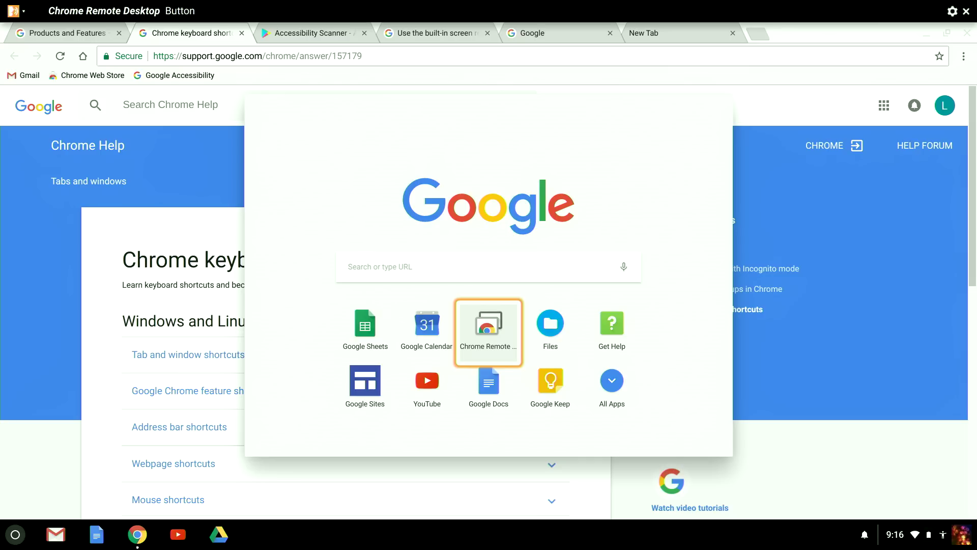
key(Tab)
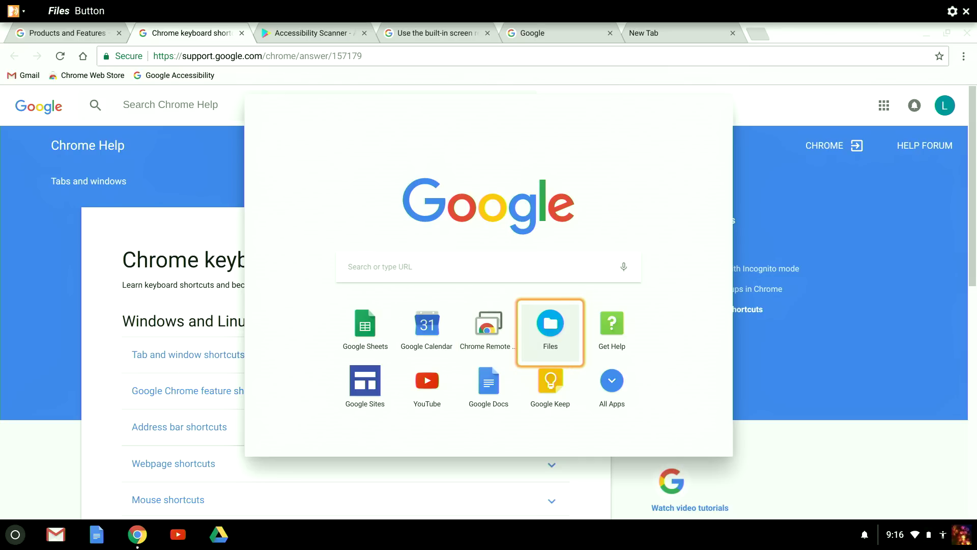
key(Escape)
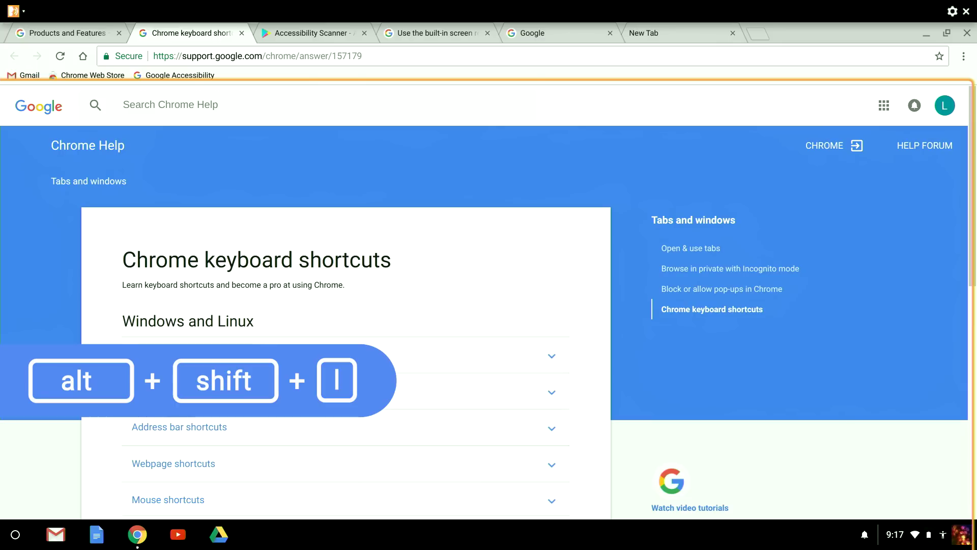
Focus the app shelf and move along it to Gmail
key(alt+shift+l)
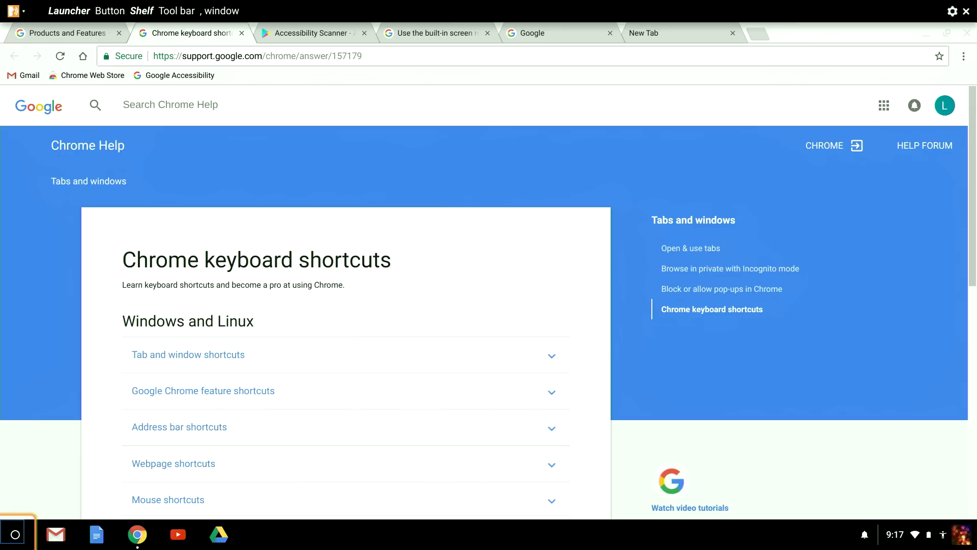
key(Tab)
key(Tab)
key(Tab)
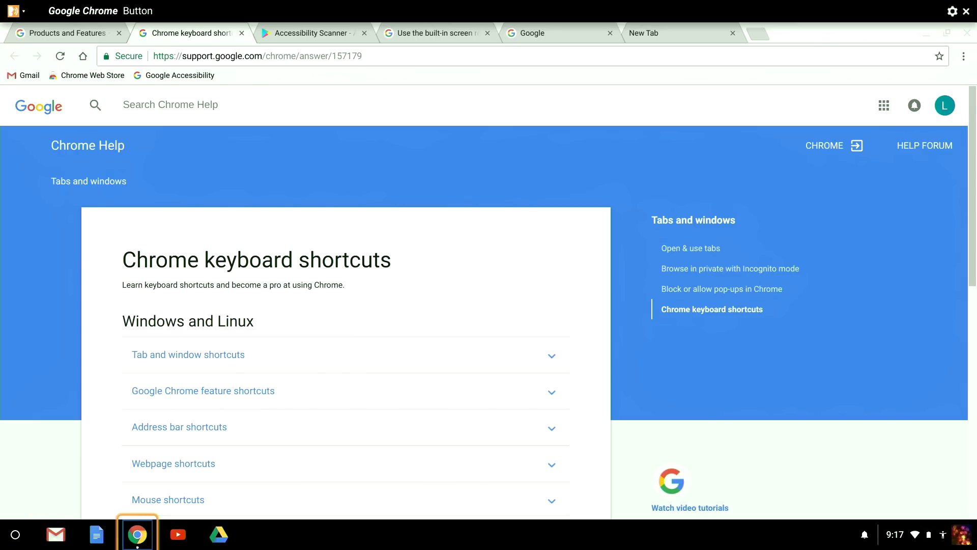
Focus the Chrome toolbar and hear Reload, Home, Secure, the address bar and the bookmark star announced
key(Return)
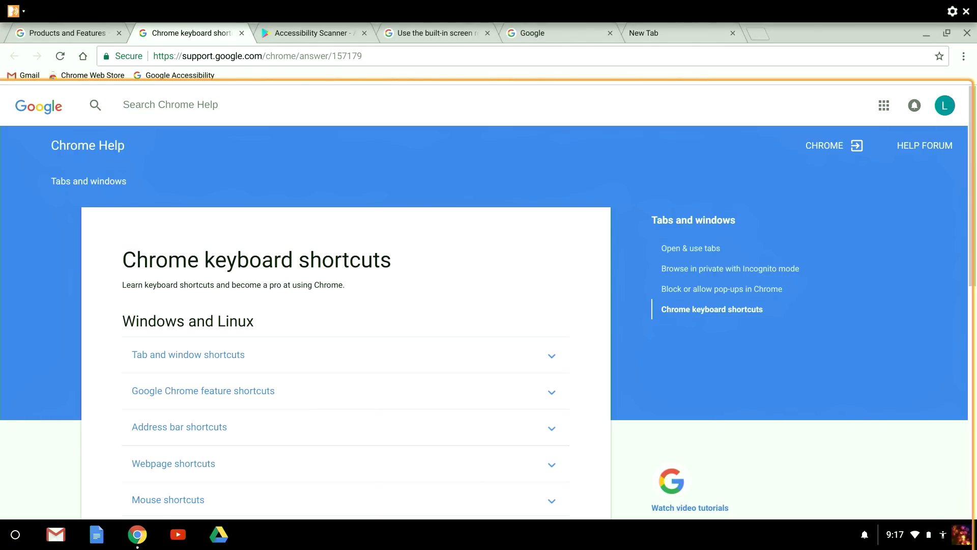
key(alt+shift+t)
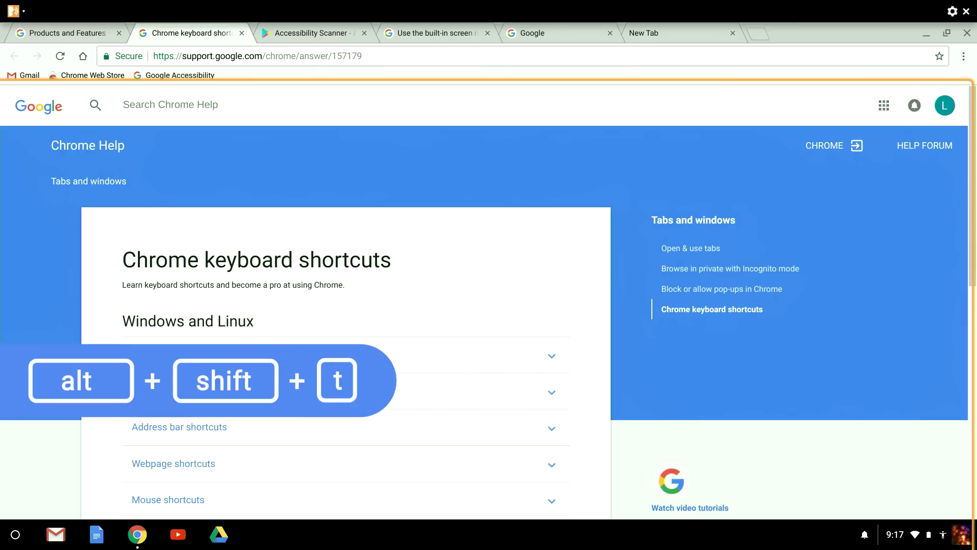
key(alt+shift+t)
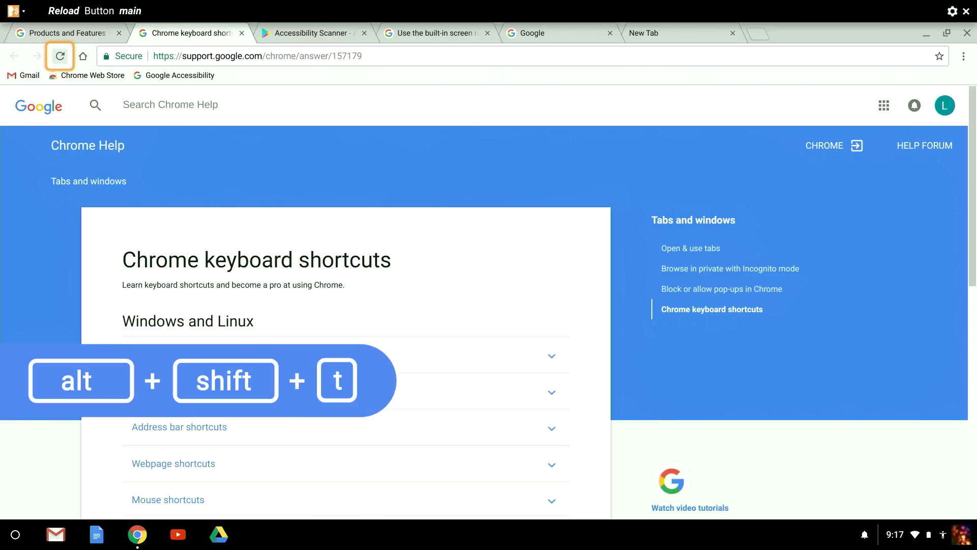
key(super+Right)
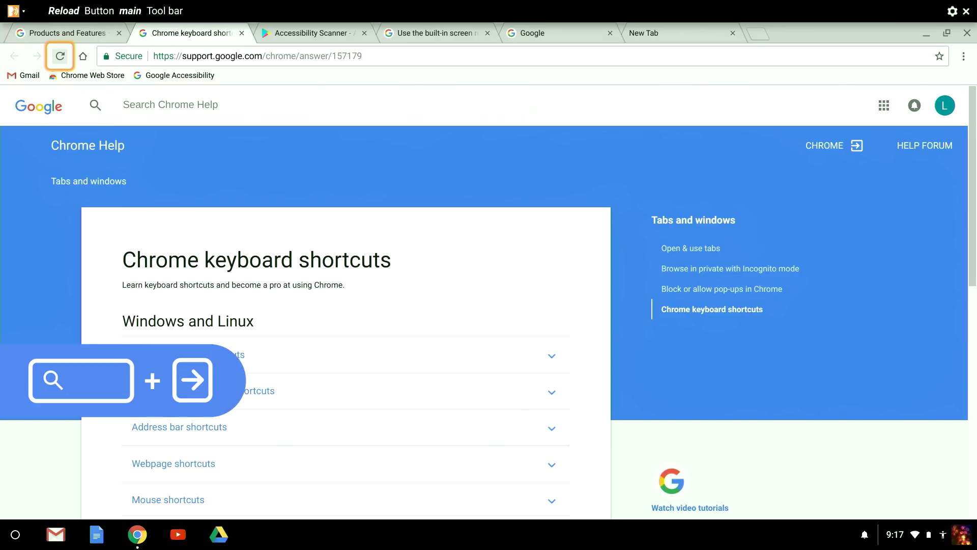
key(super+Right)
key(super+Right)
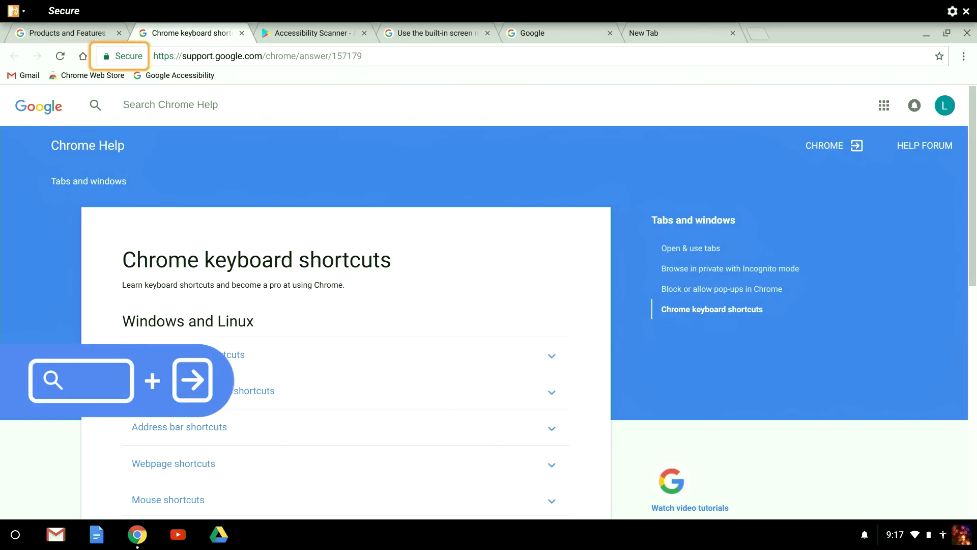
key(super+Right)
key(super+Right)
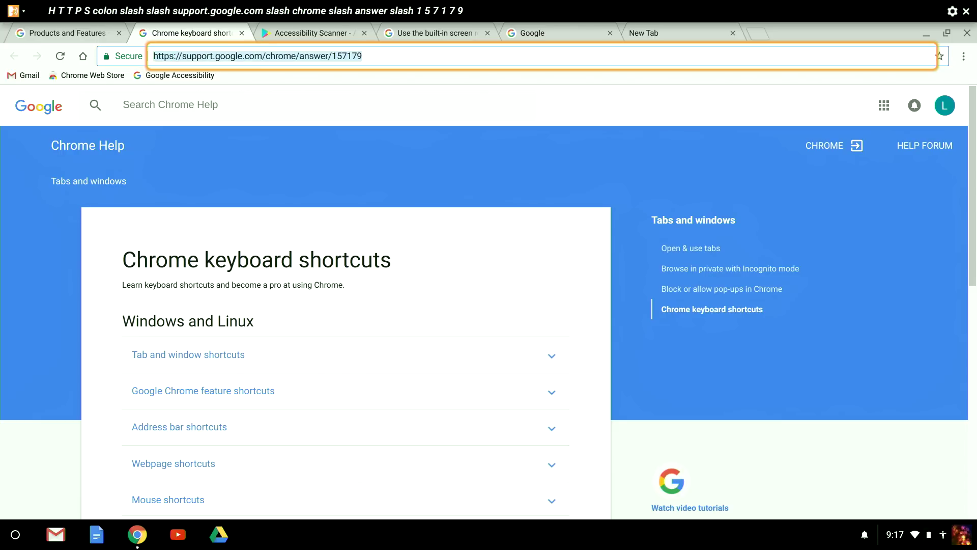
key(super+Right)
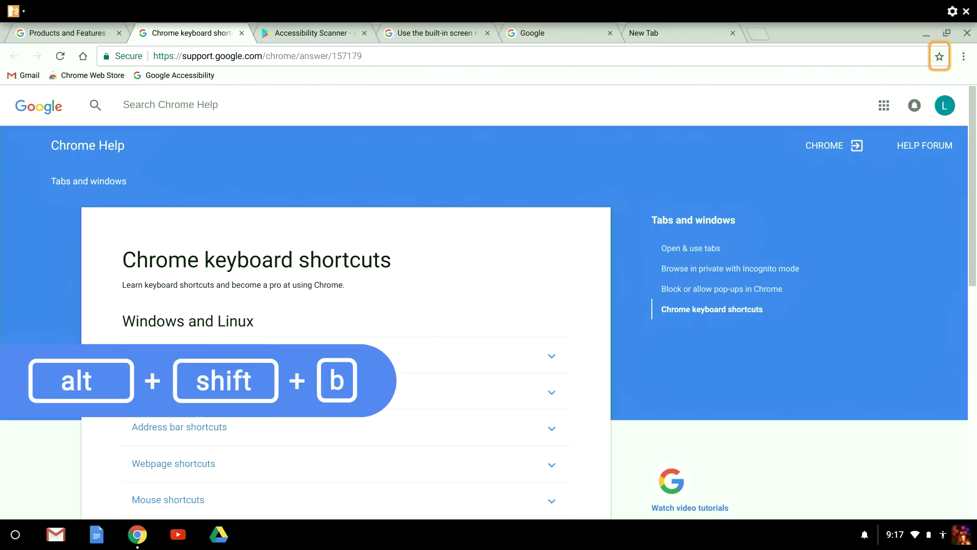
Move past the Gmail and Chrome Web Store bookmarks and open Google Accessibility in this tab
key(alt+shift+b)
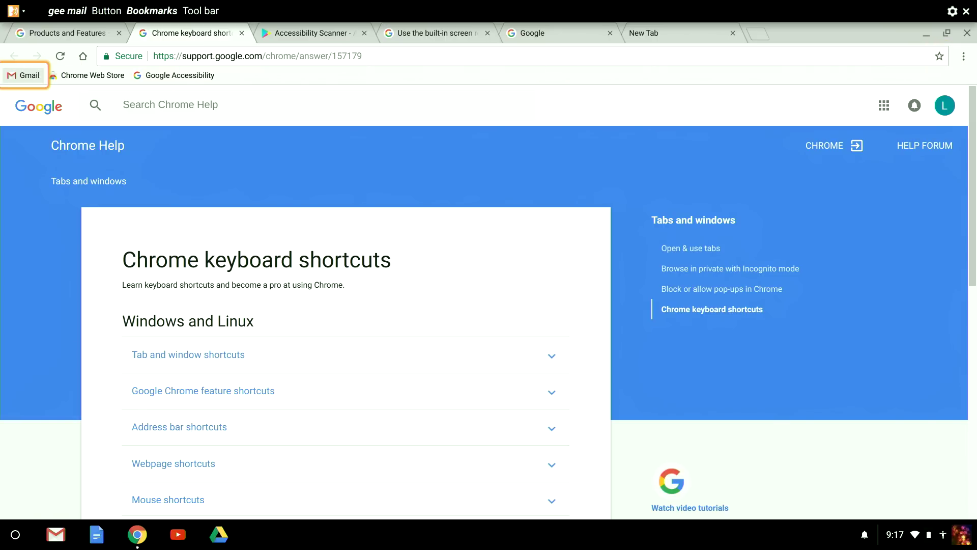
key(Right)
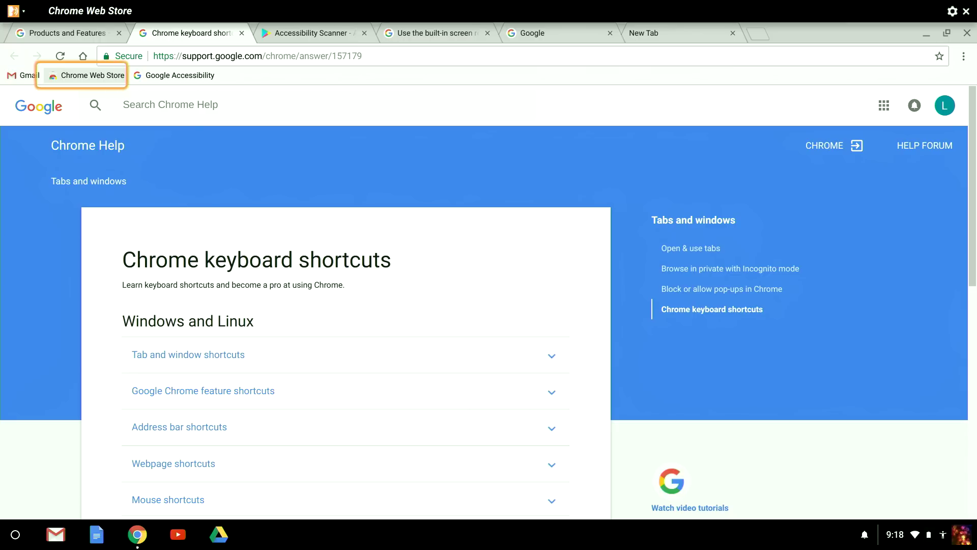
key(Right)
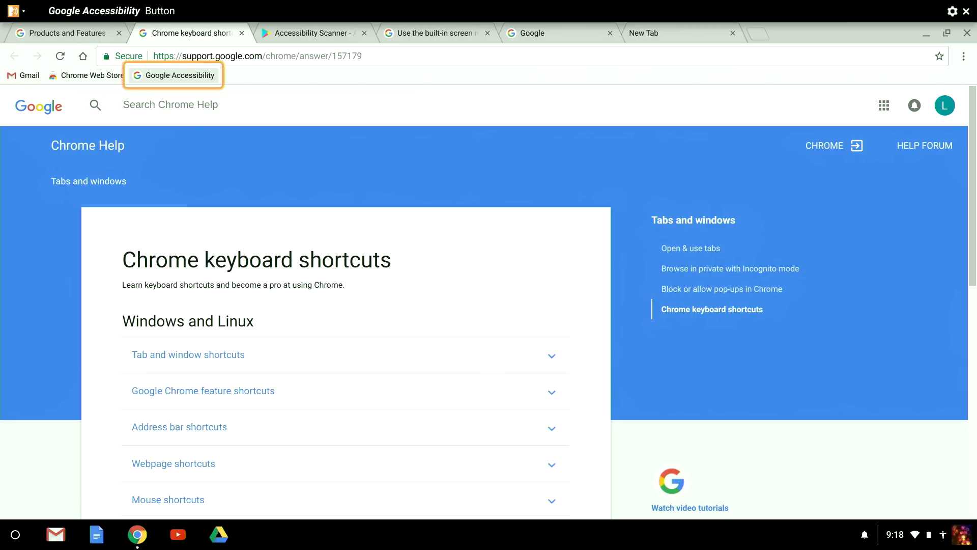
key(Return)
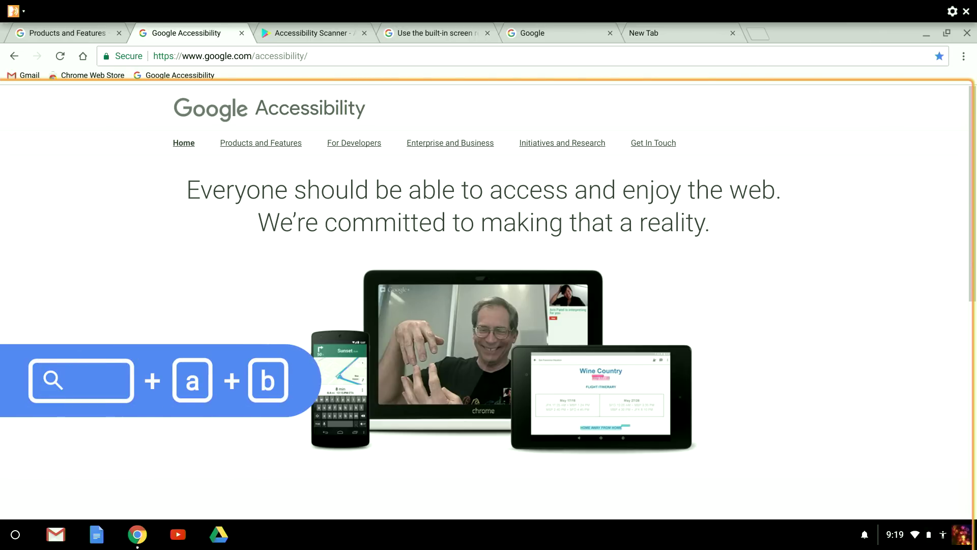
Toggle ChromeVox braille captions on with Search+A+B
key(super+a+b)
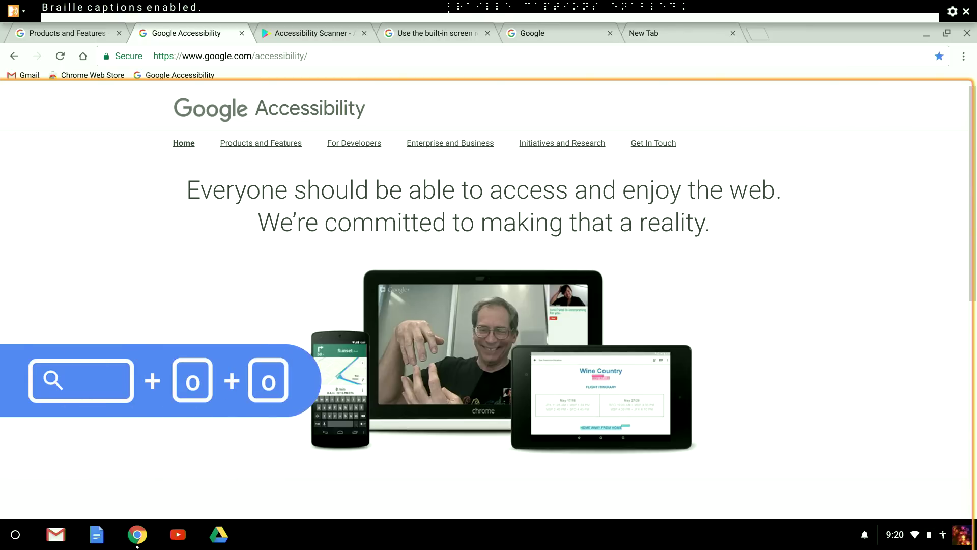
Open ChromeVox Options and read the braille table, word wrap and Virtual Braille Display settings
key(super+o)
key(o)
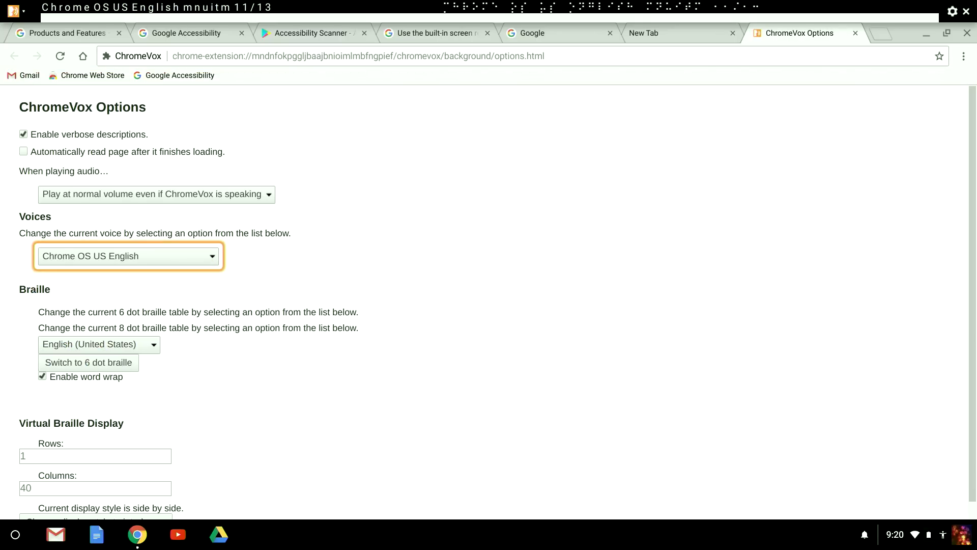
key(super+Right)
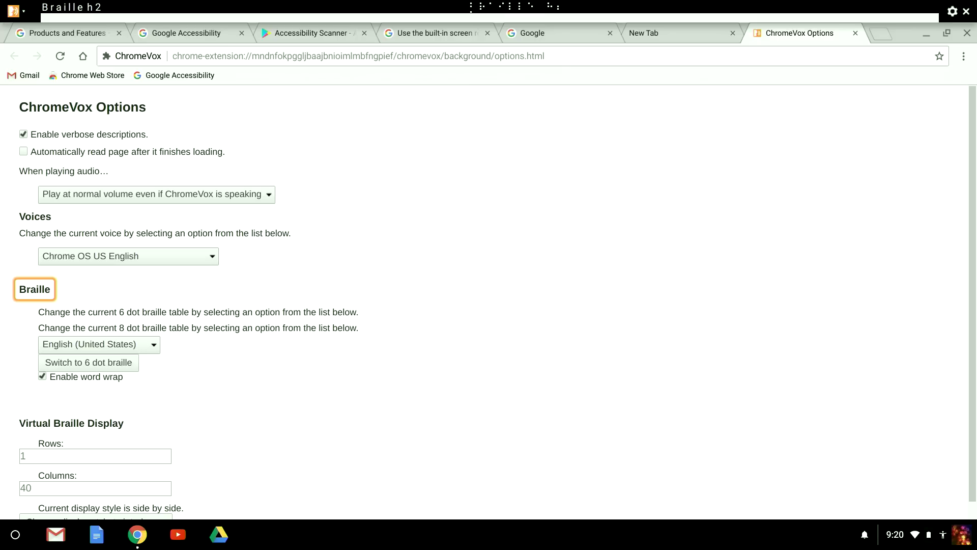
key(super+Right)
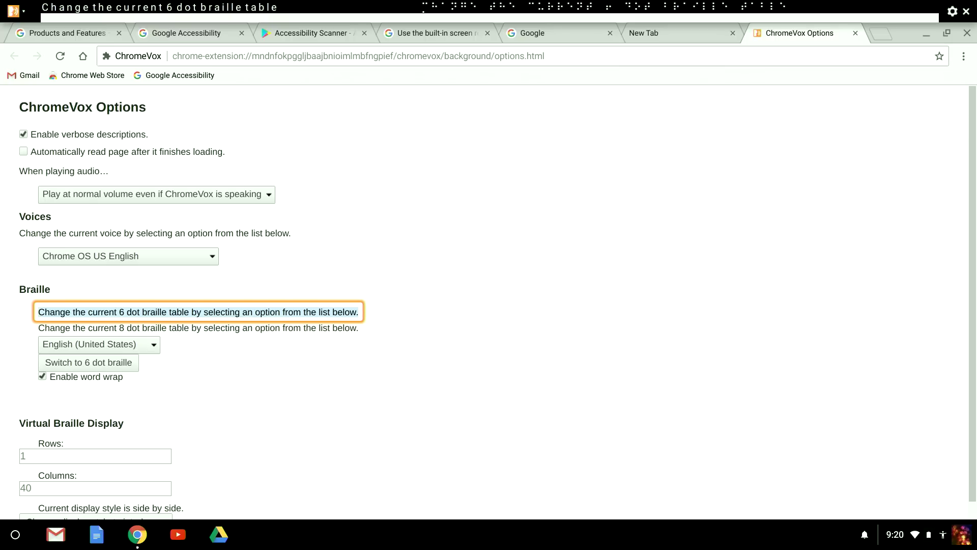
key(super+Right)
key(super+Right)
key(super+Right)
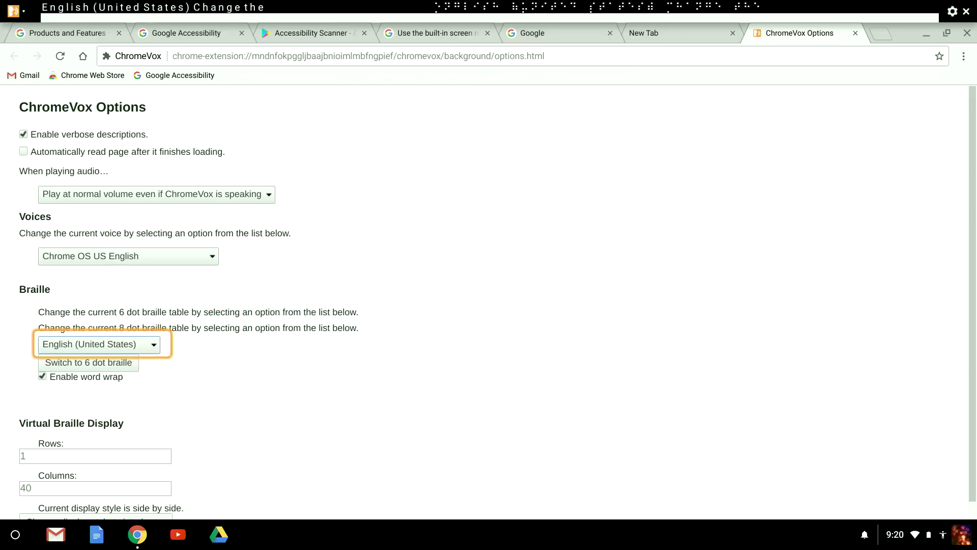
key(super+Right)
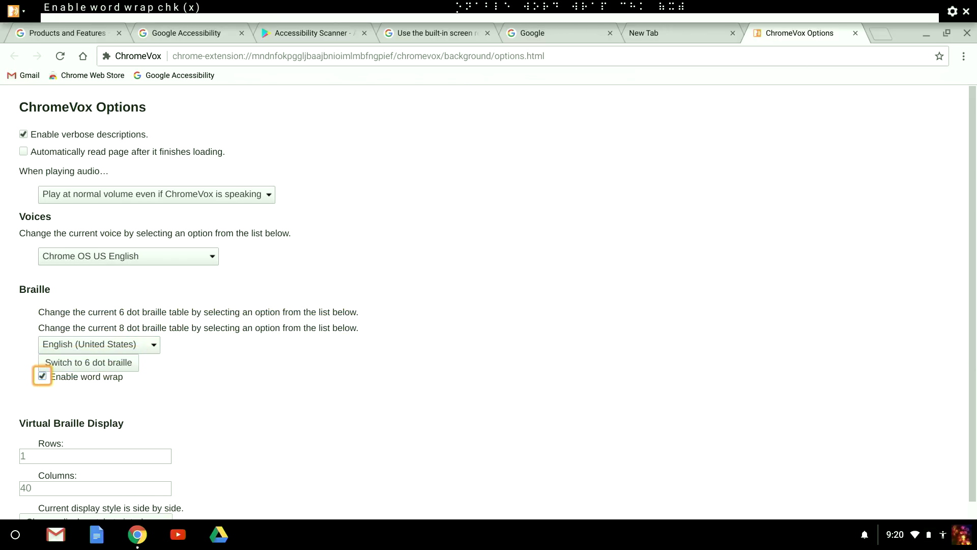
key(super+Right)
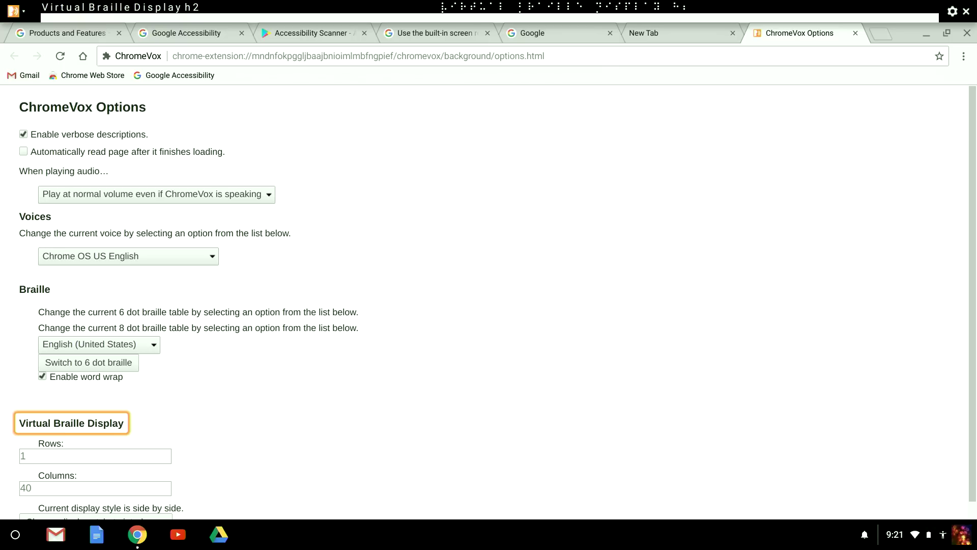
Close the ChromeVox Options tab and hear the Android OS entry and Accessibility Scanner link
key(ctrl+w)
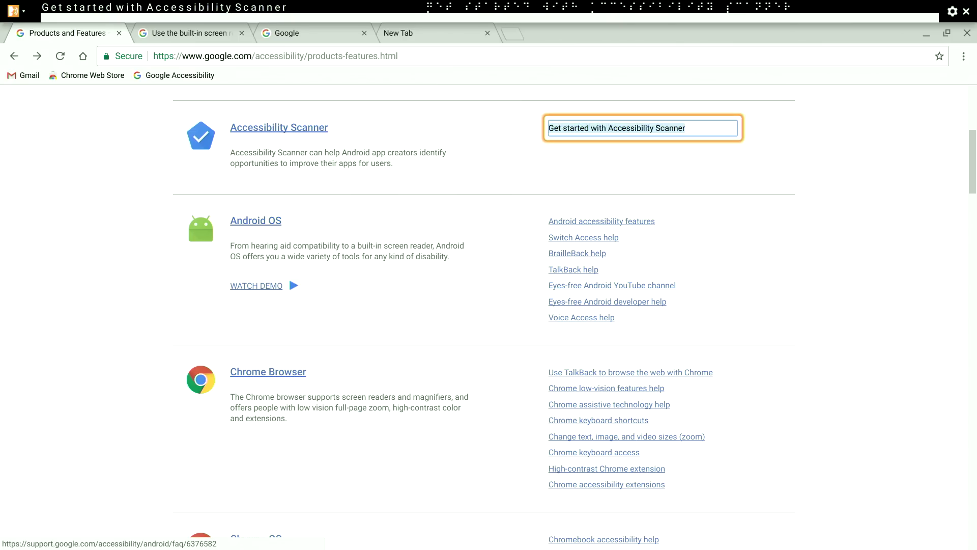
key(Tab)
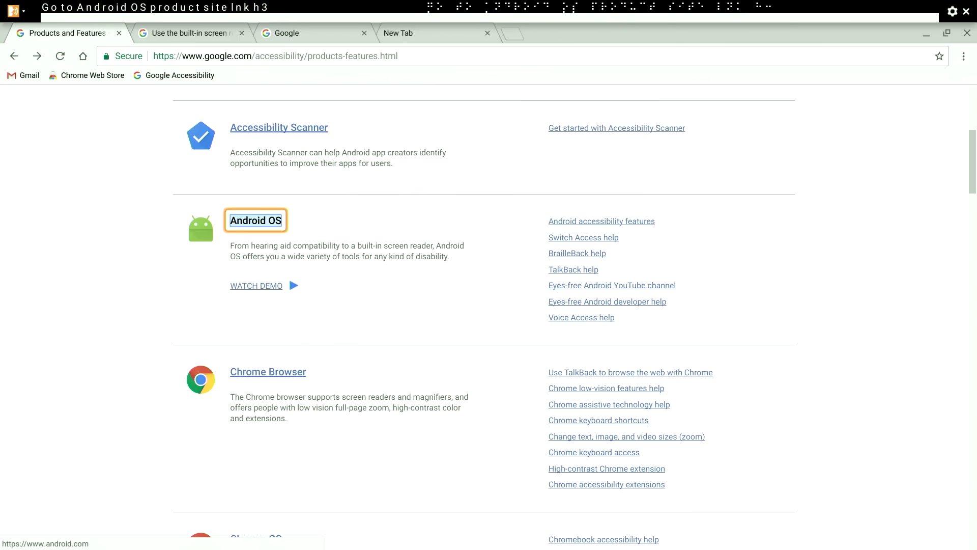
key(super+Right)
key(shift+Tab)
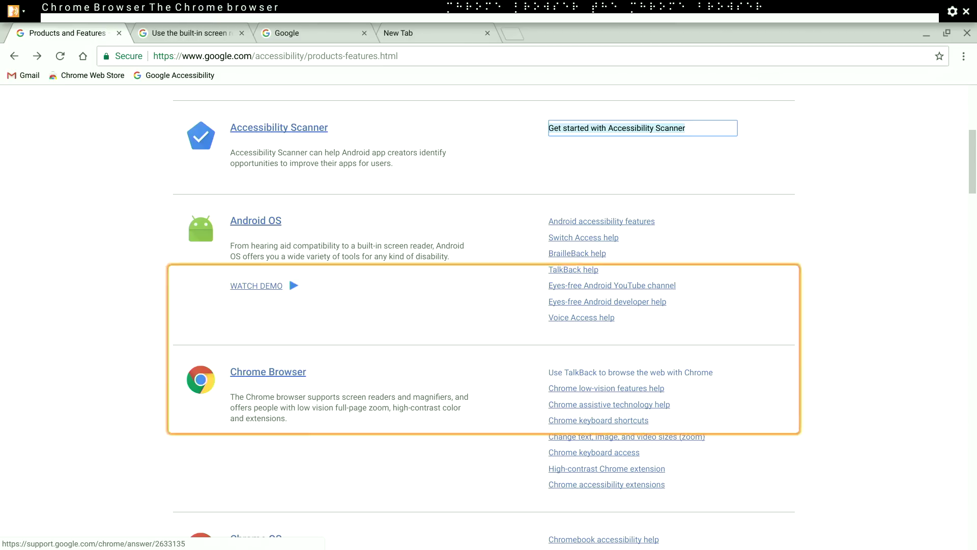
Go through the Chrome help links, including zoom and keyboard access, then follow the Chrome Browser link
key(Tab)
key(Tab)
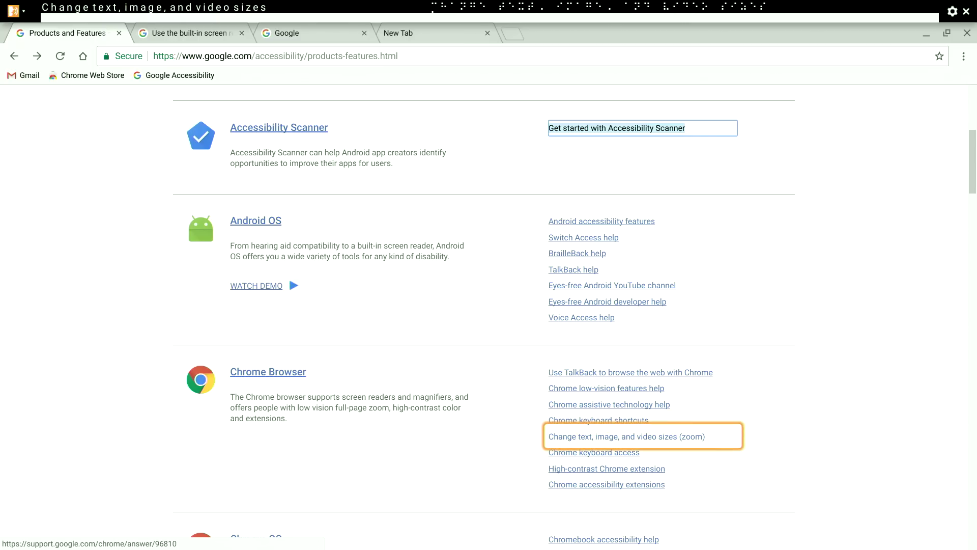
key(Tab)
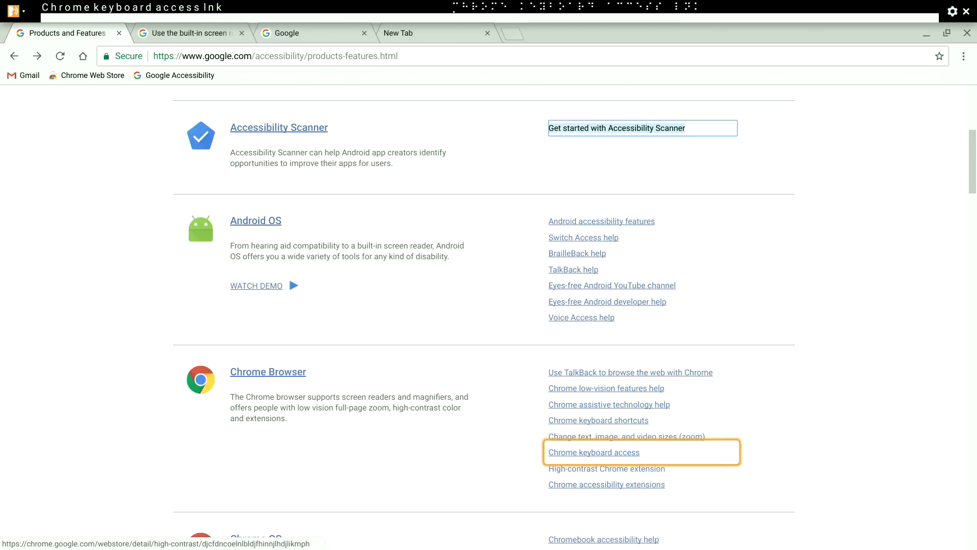
key(Tab)
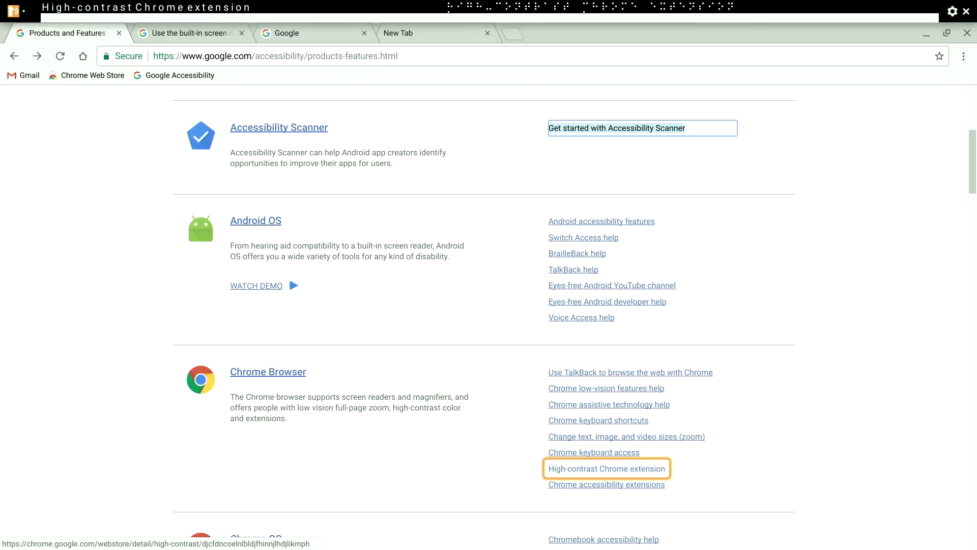
key(super+shift+h)
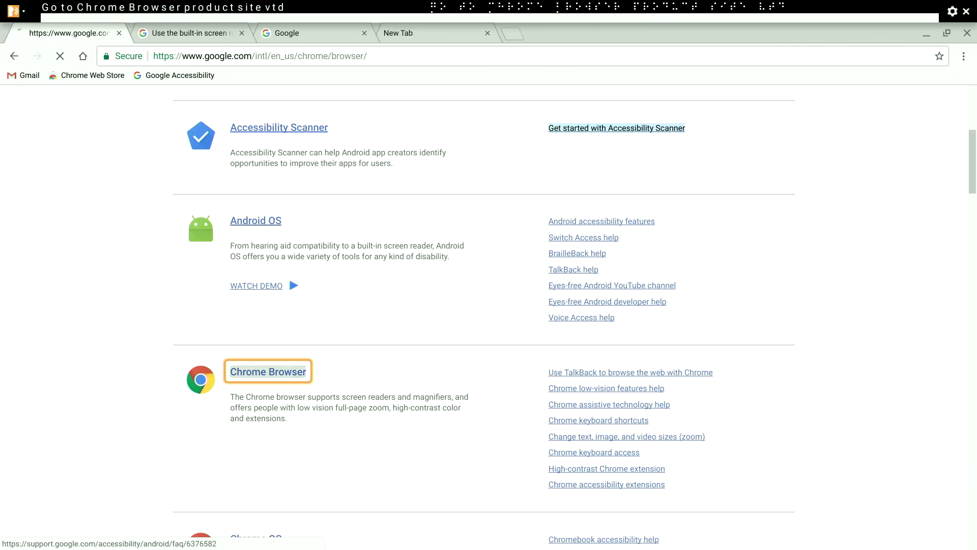
key(Return)
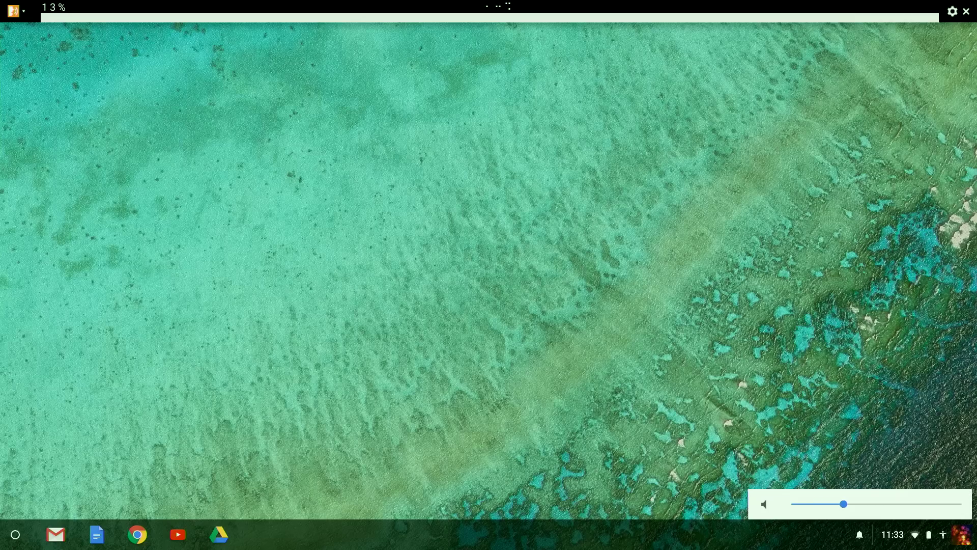
key(XF86AudioRaiseVolume)
key(XF86AudioRaiseVolume)
Adjust the system volume with the volume keys until ChromeVox reports 40%
key(XF86AudioLowerVolume)
key(XF86AudioLowerVolume)
key(XF86AudioLowerVolume)
key(XF86AudioLowerVolume)
key(XF86AudioLowerVolume)
key(XF86AudioLowerVolume)
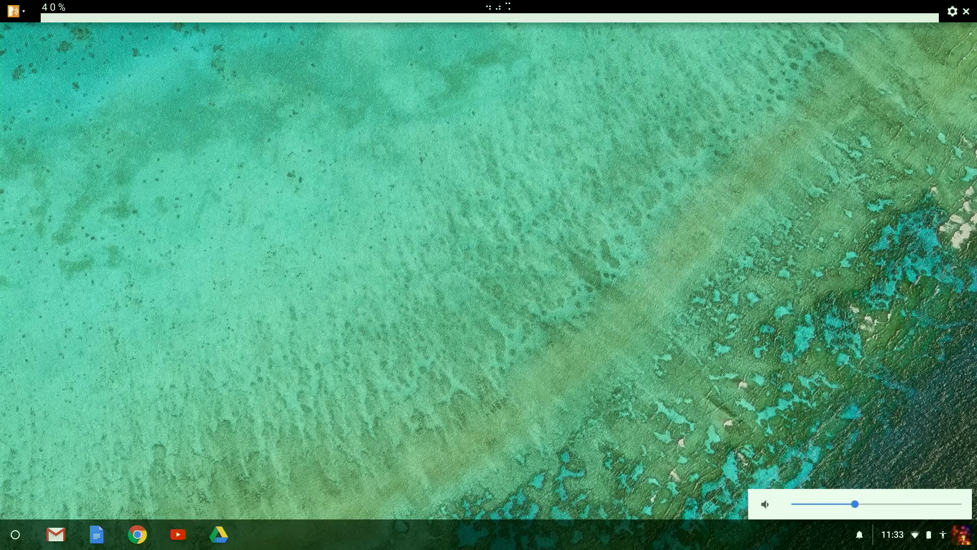